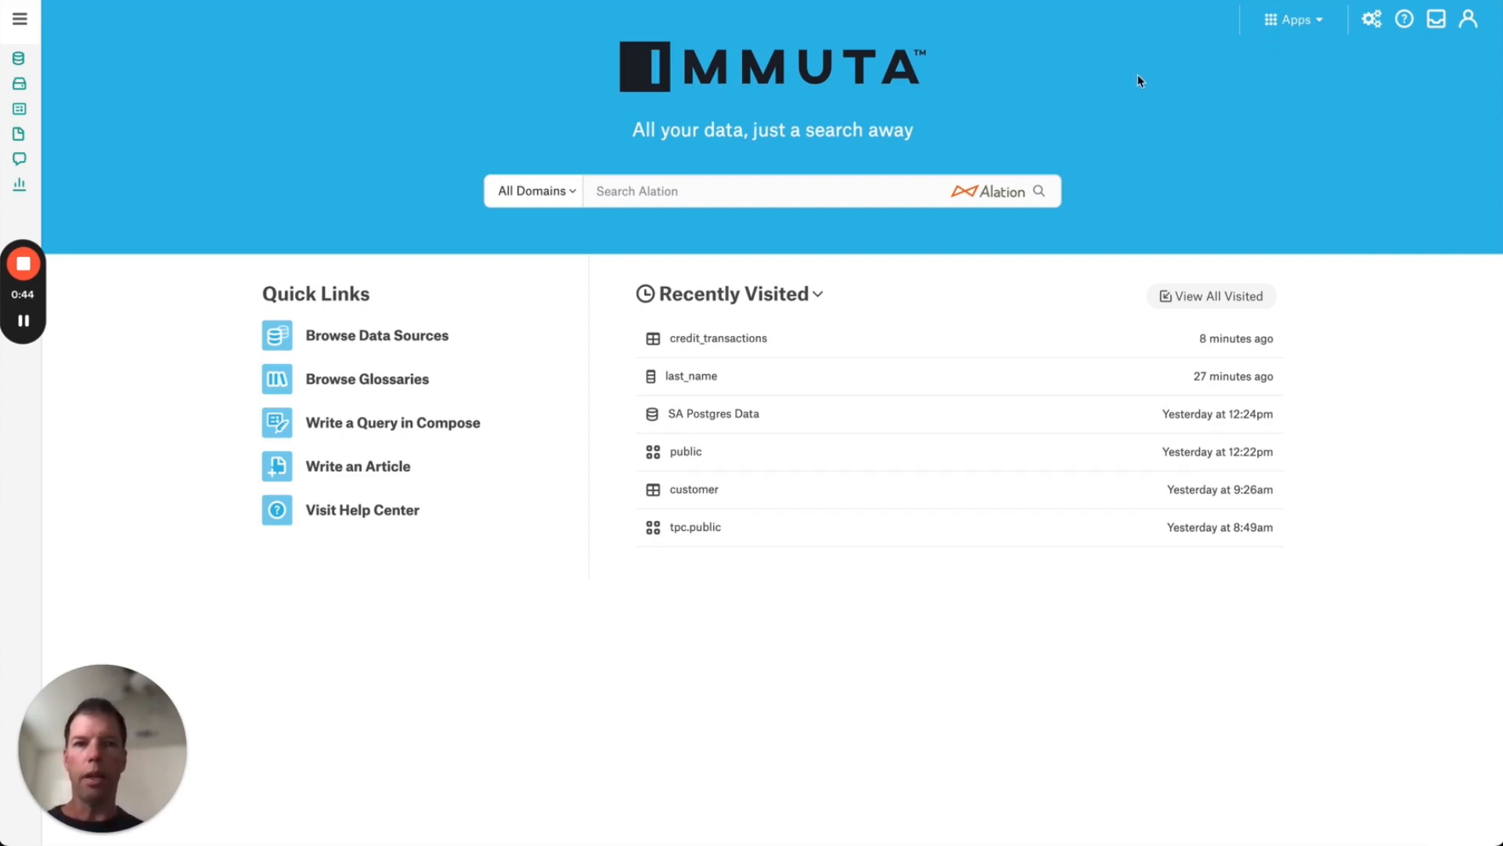
# - Start a new picker custom field in the catalog customization settings and name it demo_classification
pyautogui.click(1370, 21)
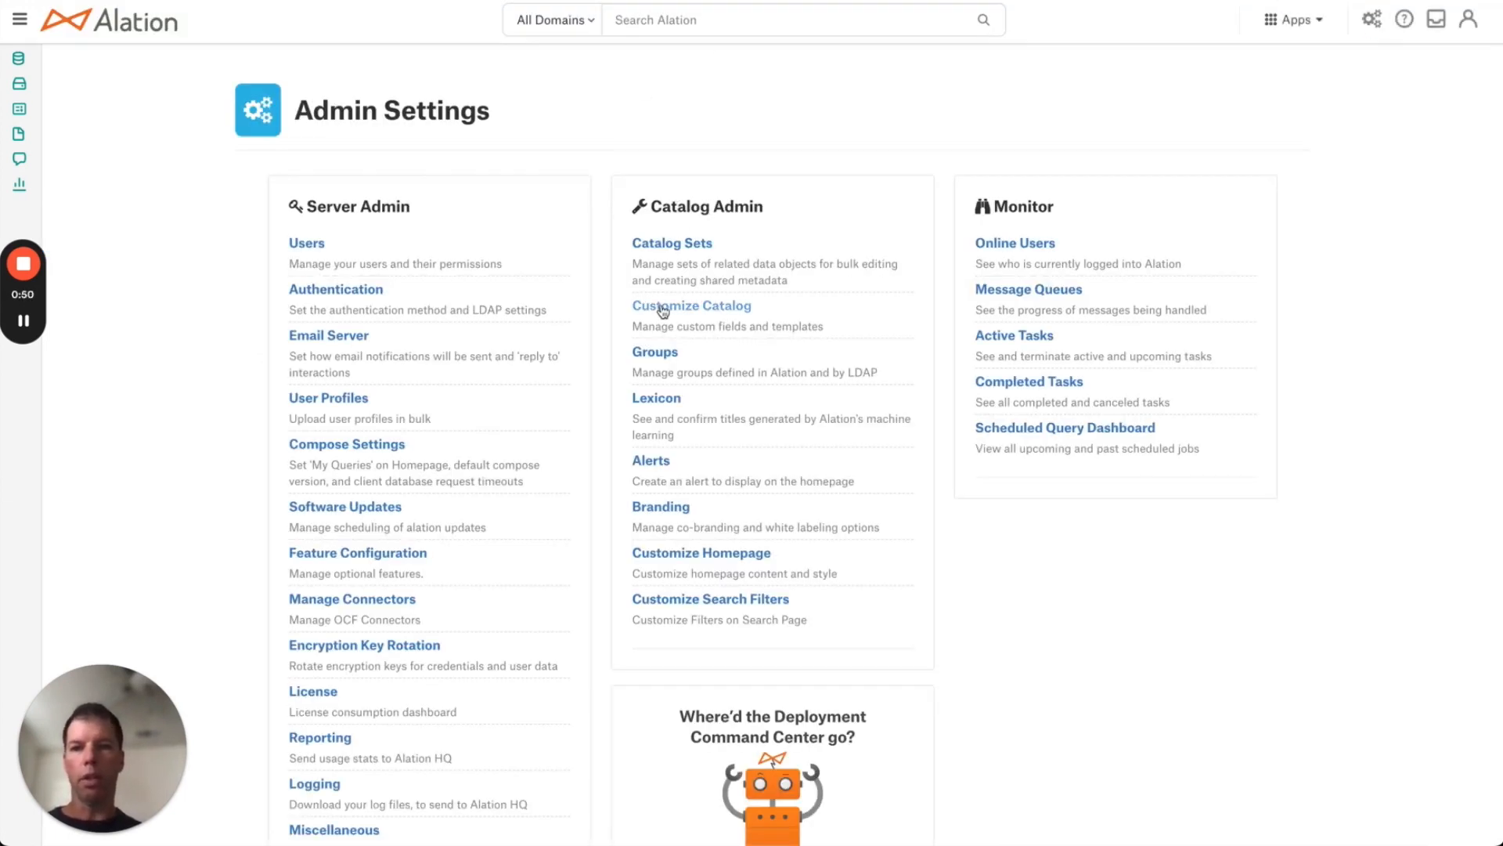
pyautogui.click(688, 310)
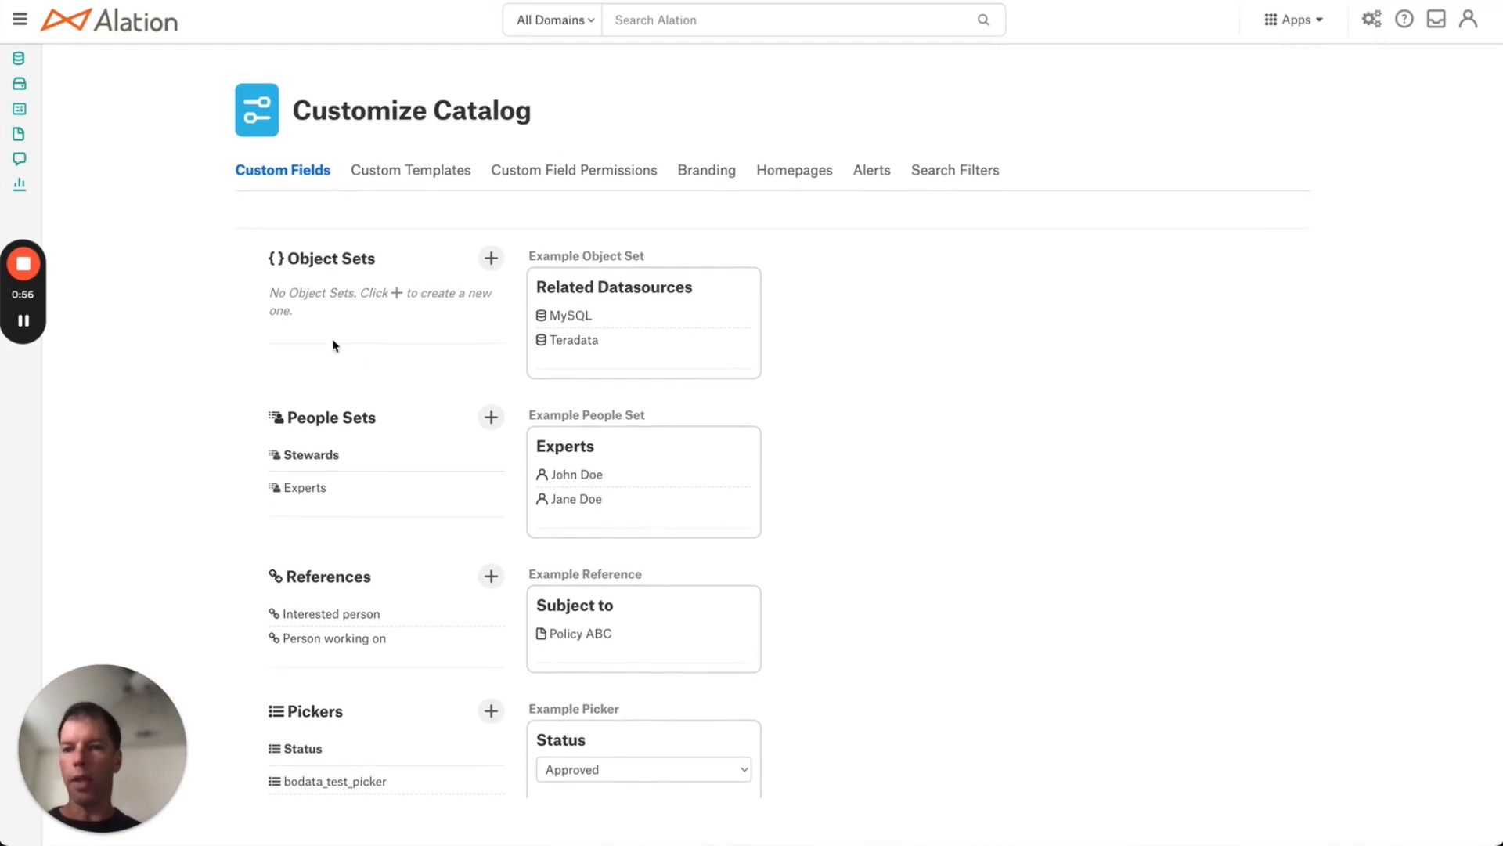
pyautogui.scroll(-3, 377, 396)
pyautogui.scroll(-5, 376, 396)
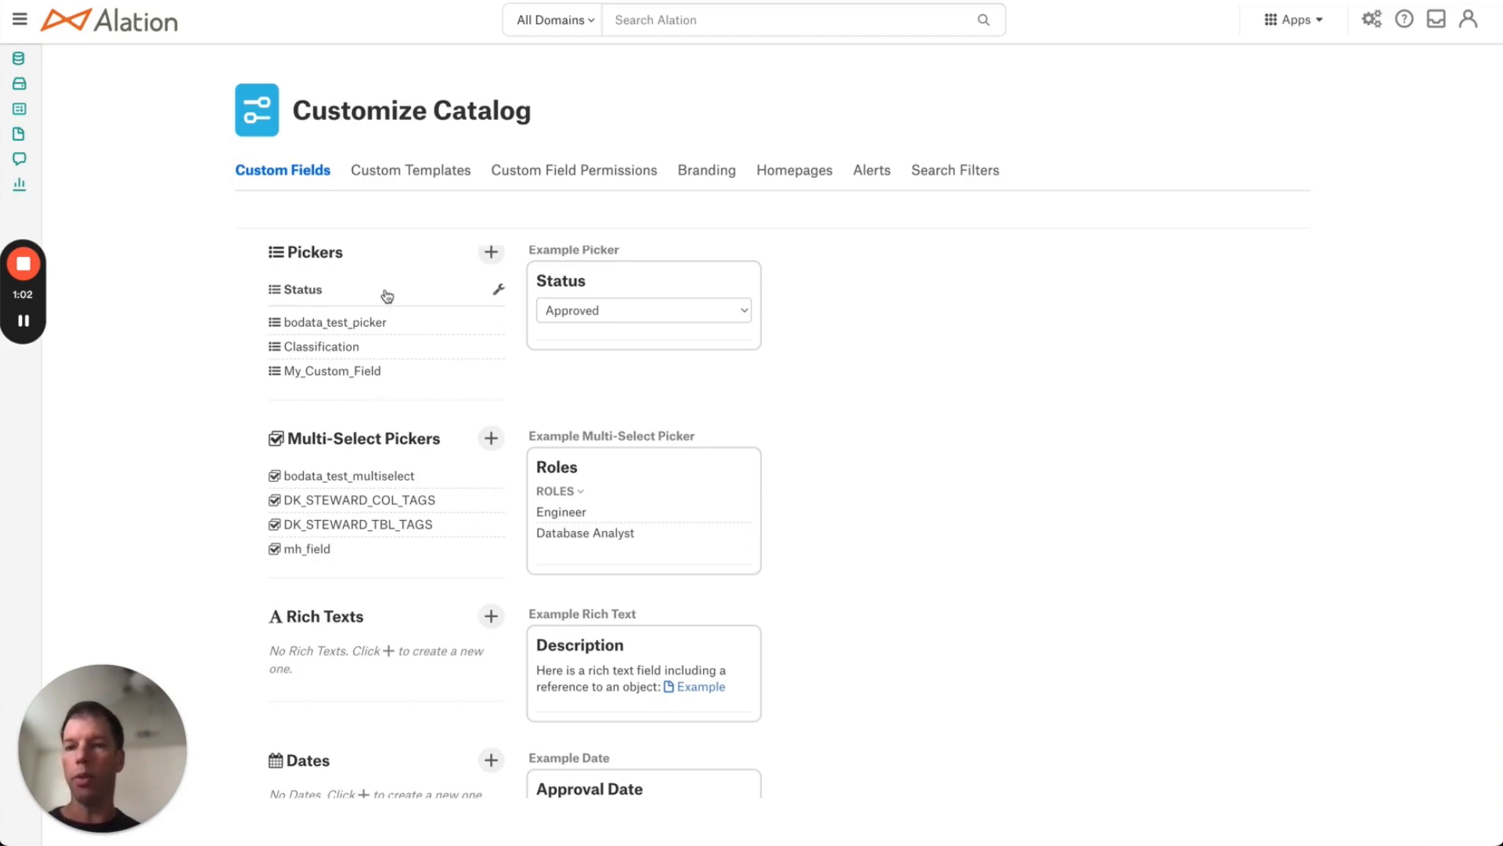
pyautogui.click(491, 255)
pyautogui.click(781, 315)
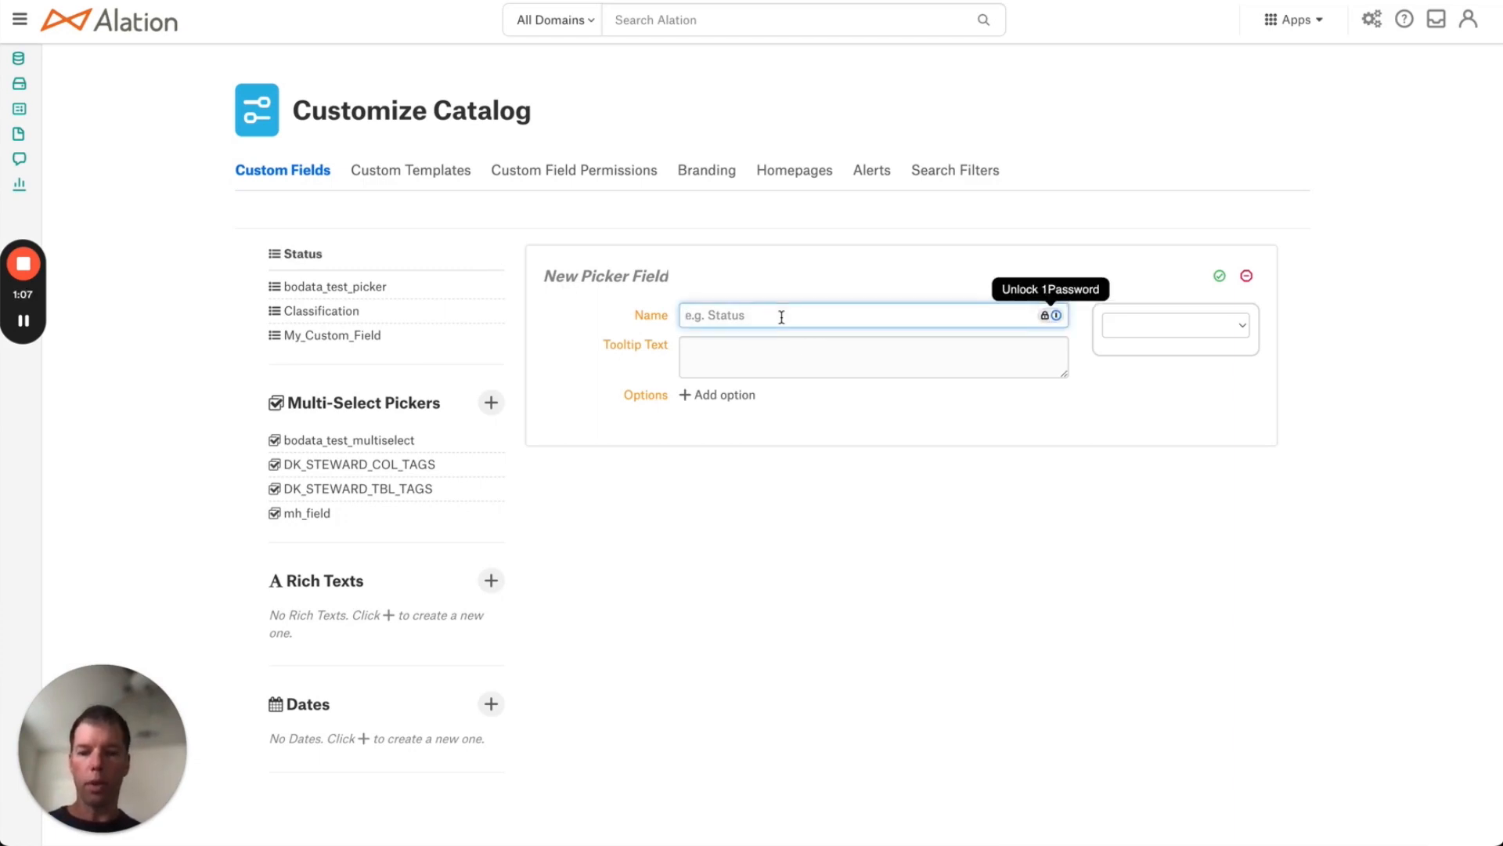
pyautogui.write('demo_classification')
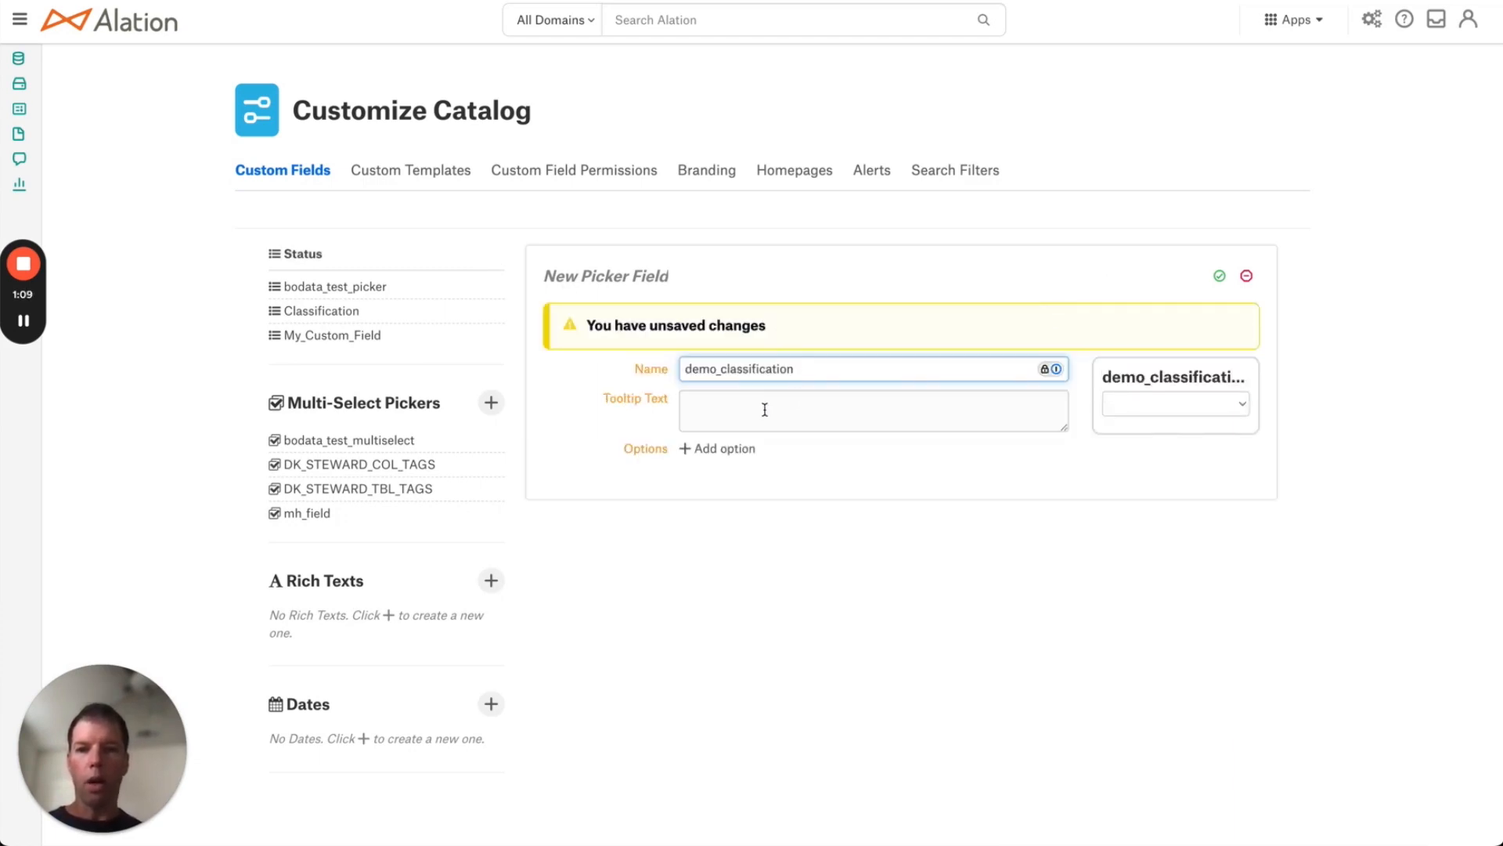
# - Add the options public and confidential to the demo_classification picker and save the field
pyautogui.click(726, 448)
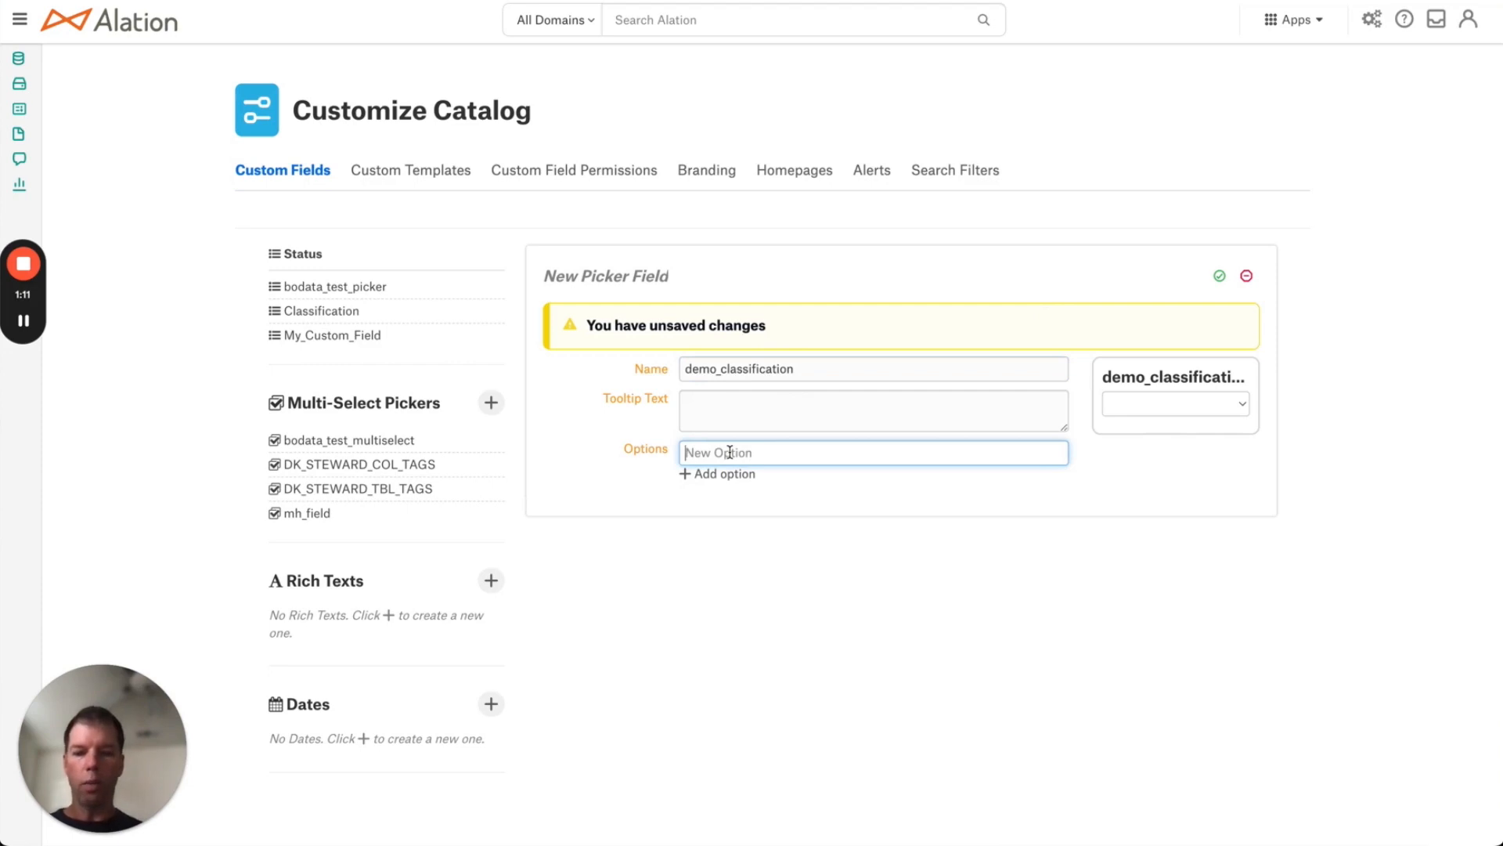
pyautogui.write('public')
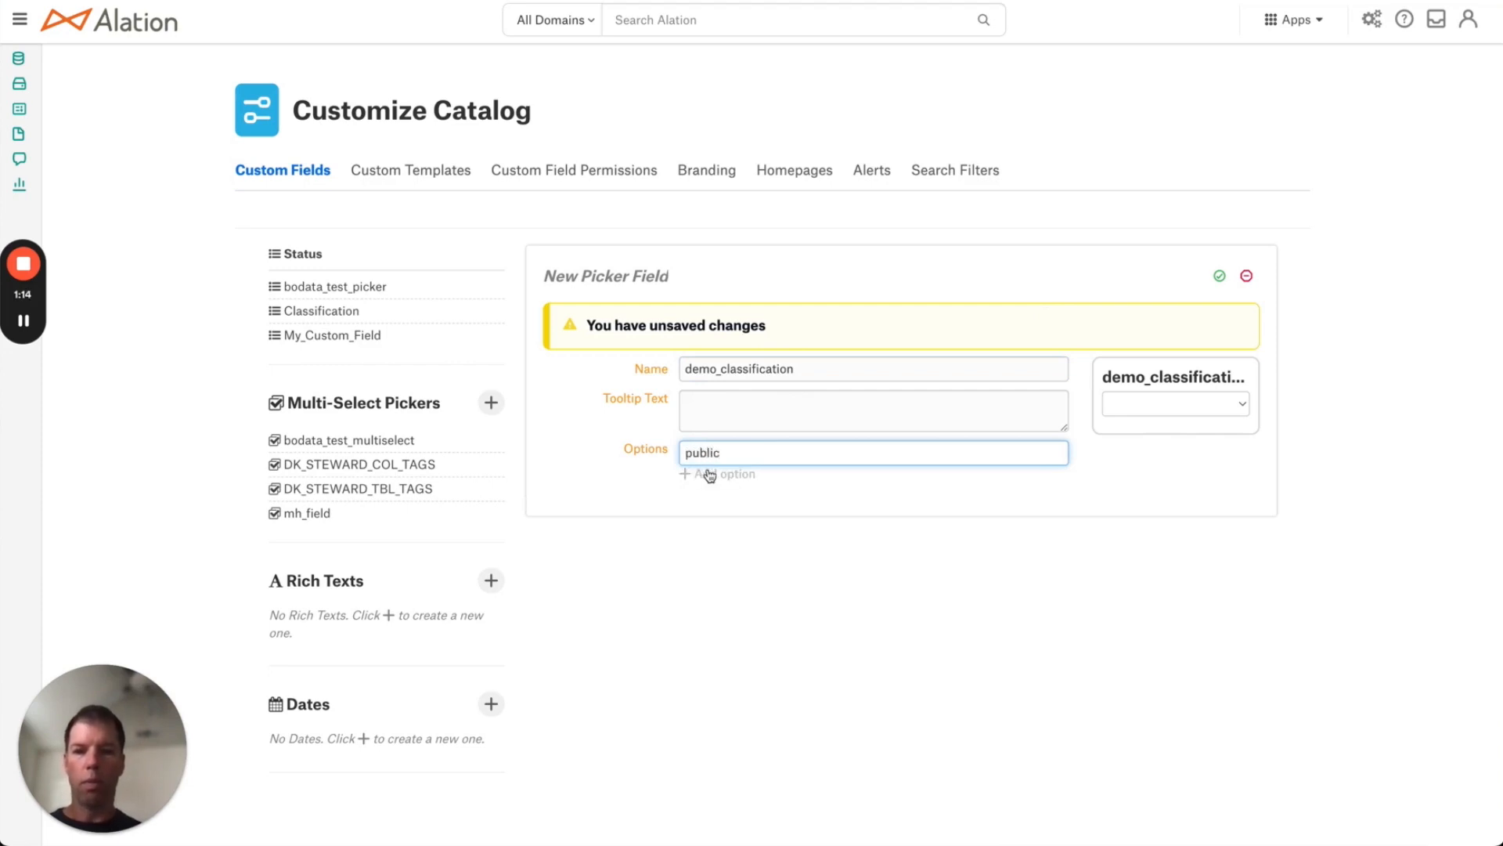
pyautogui.click(710, 475)
pyautogui.write('confi')
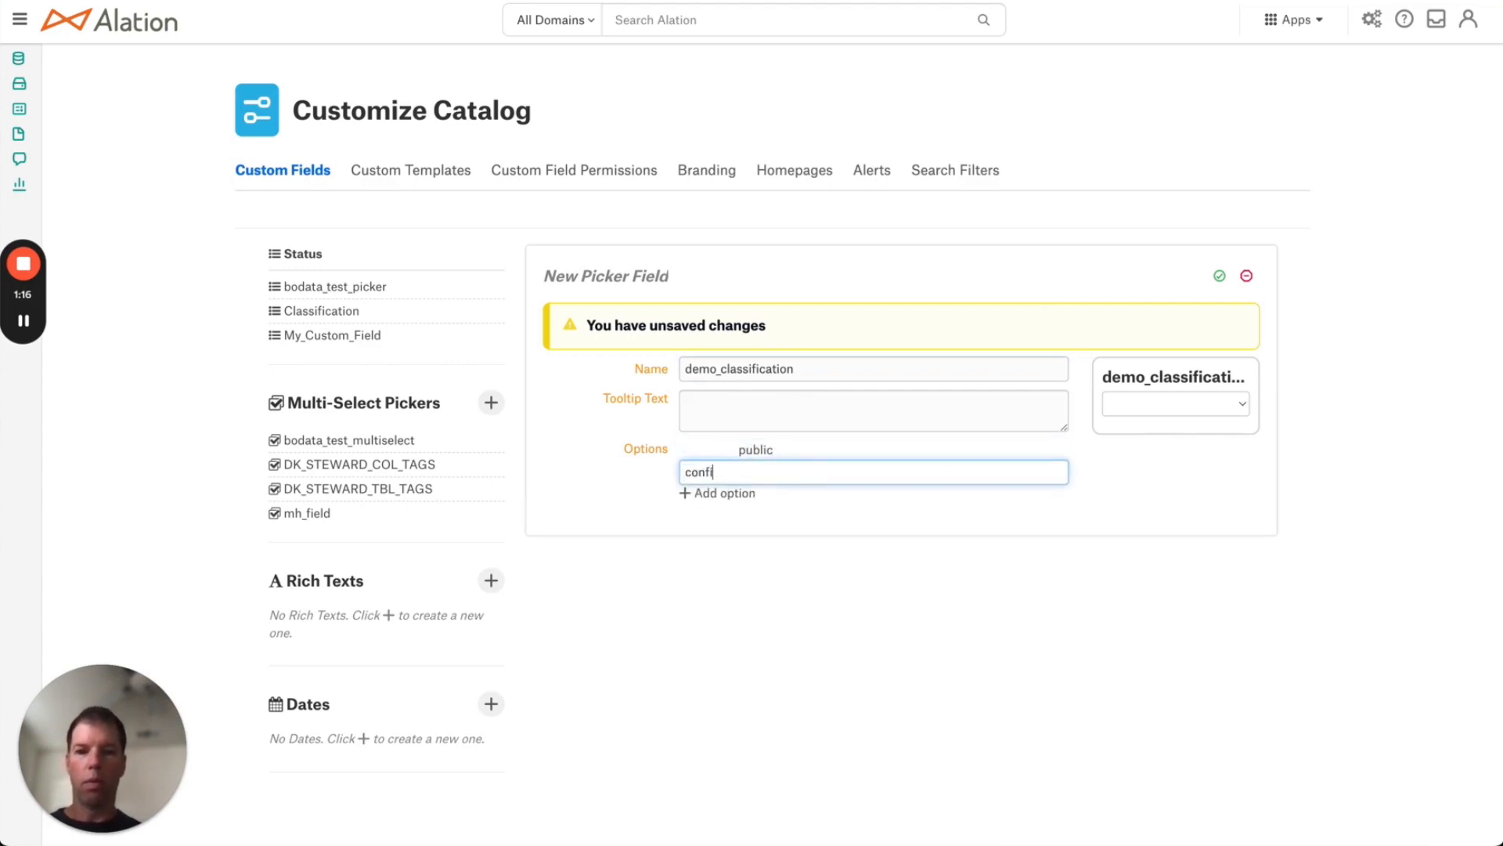
pyautogui.write('dential')
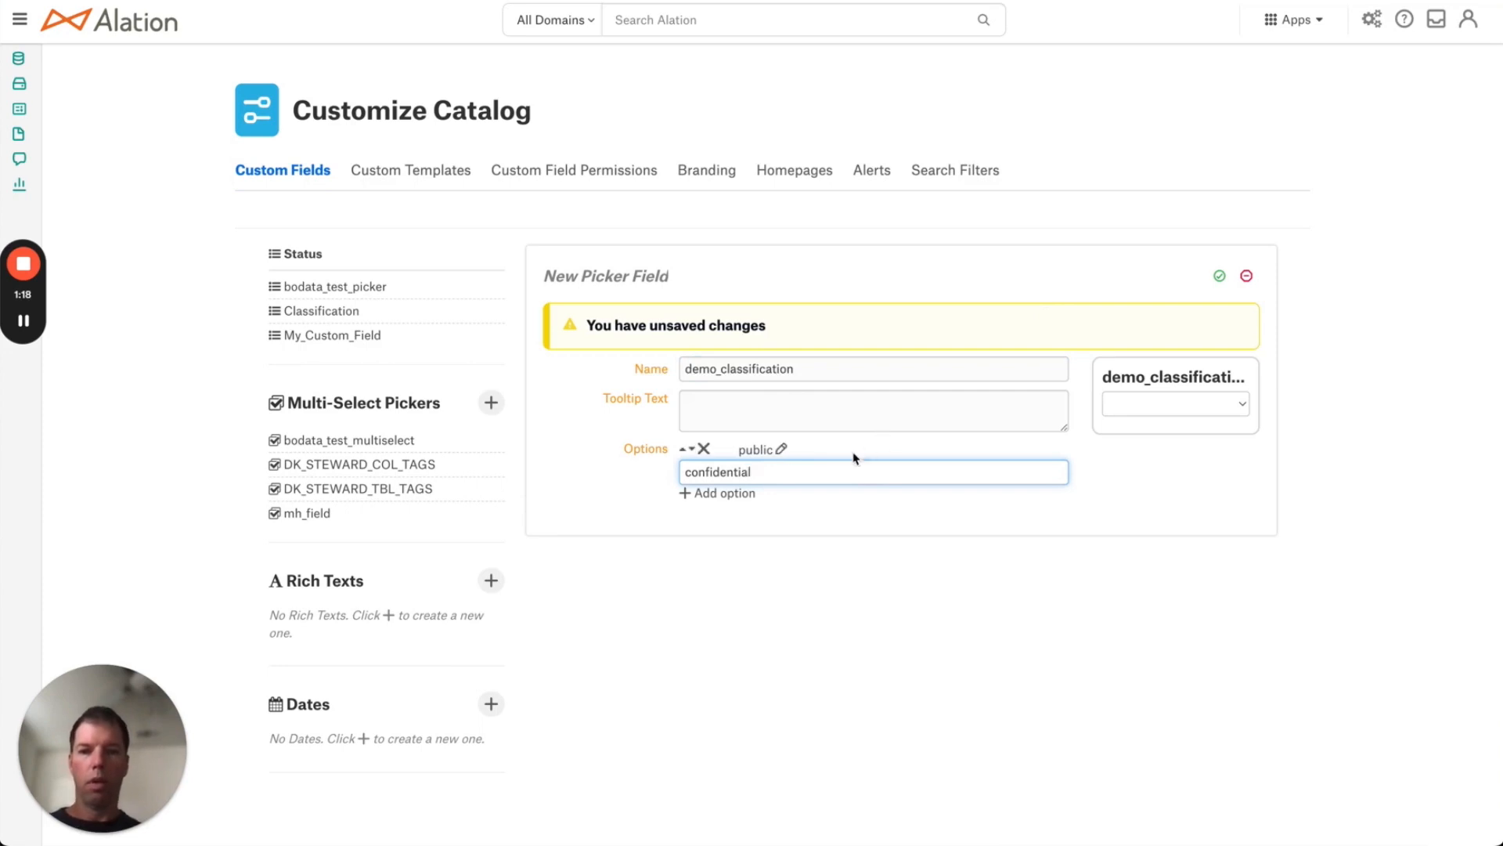
pyautogui.click(903, 531)
pyautogui.click(1221, 281)
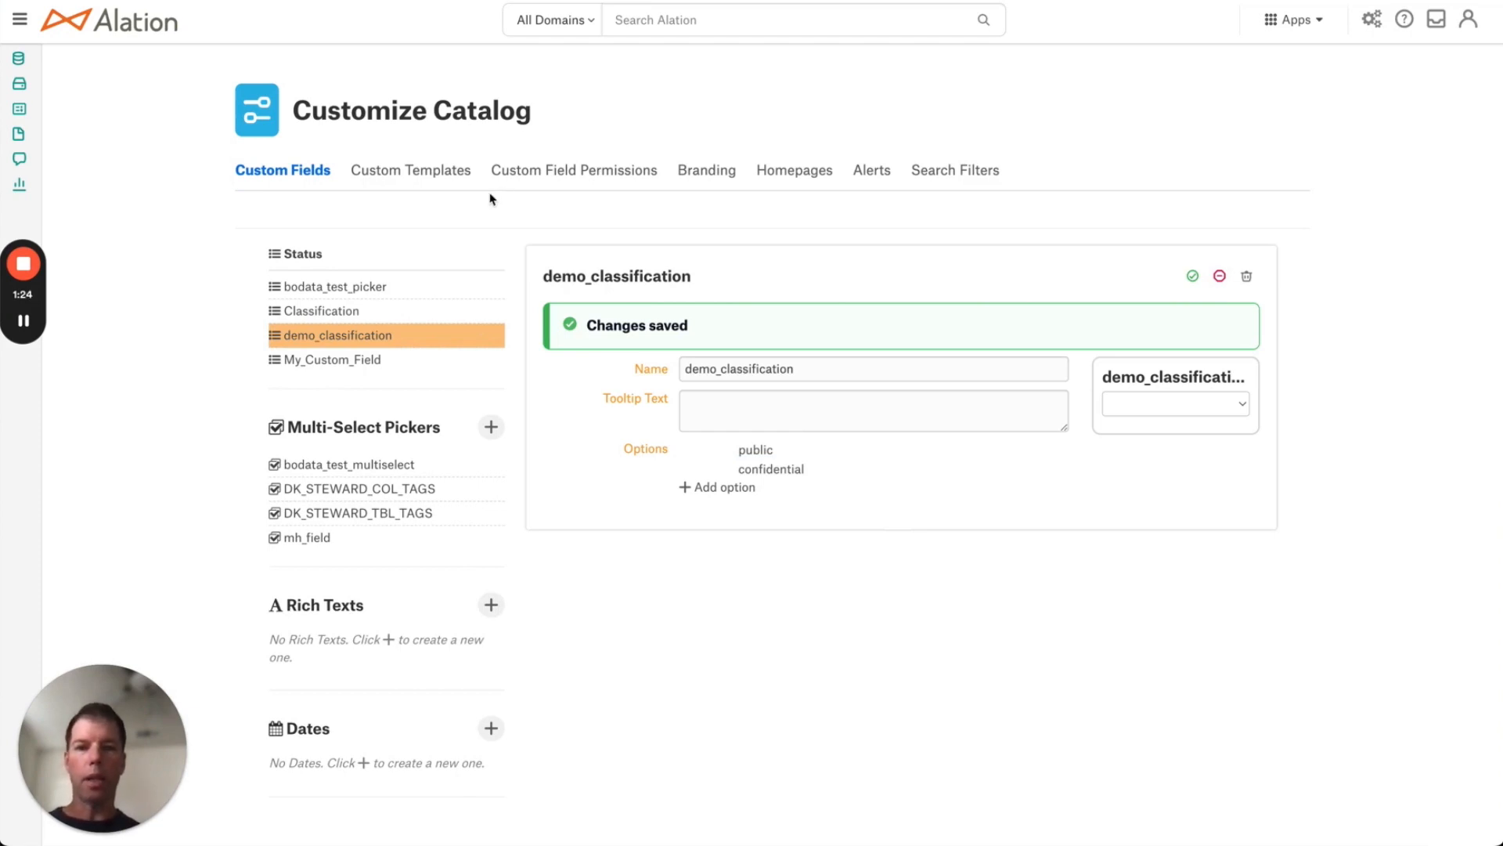
# - Insert the demo_classification field above My_Custom_Field in the Table data object template and save the template
pyautogui.click(407, 168)
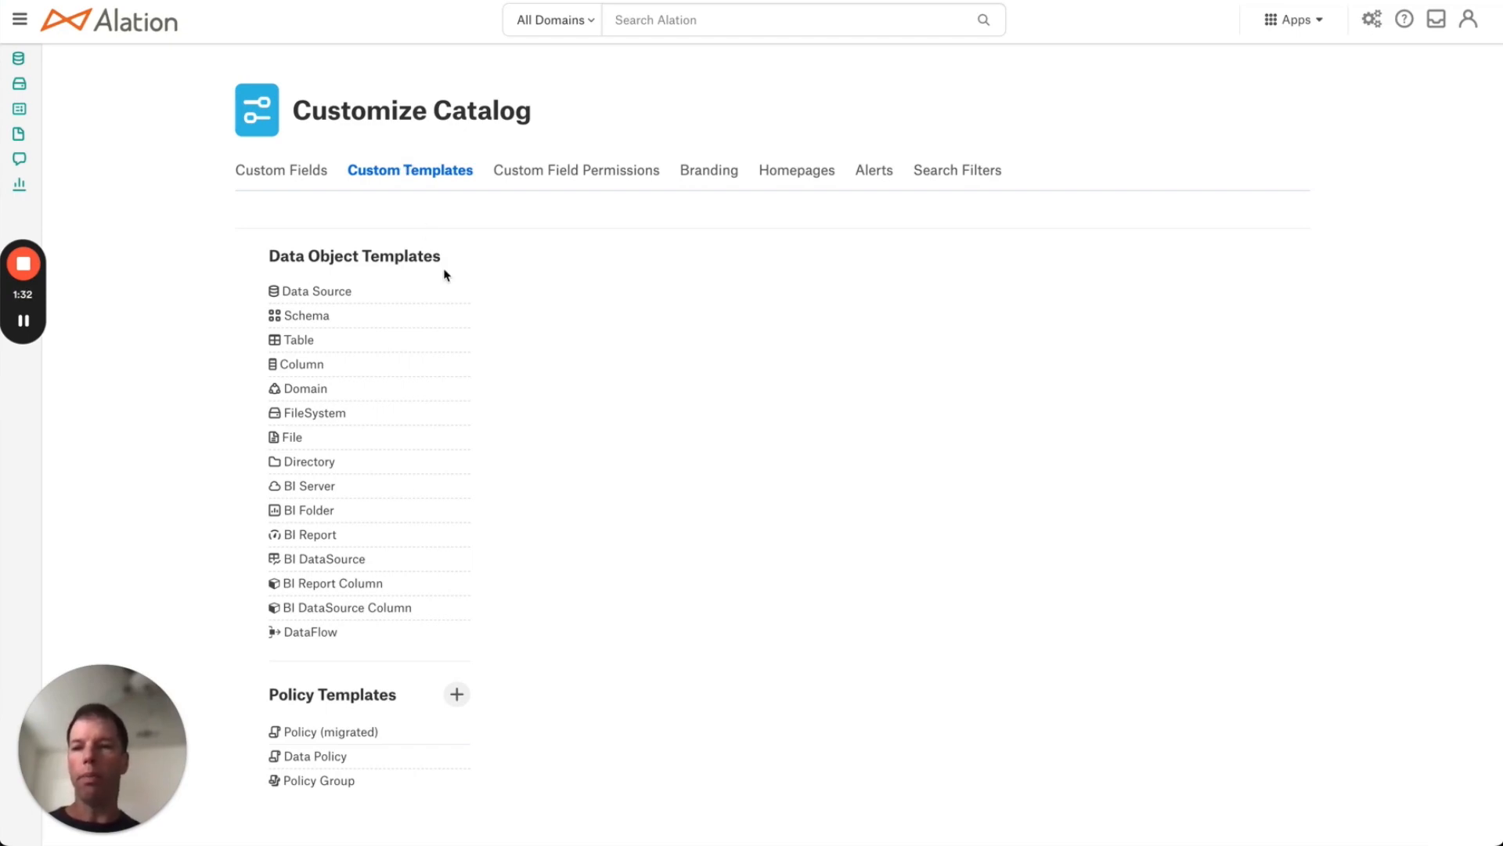
pyautogui.moveTo(339, 345)
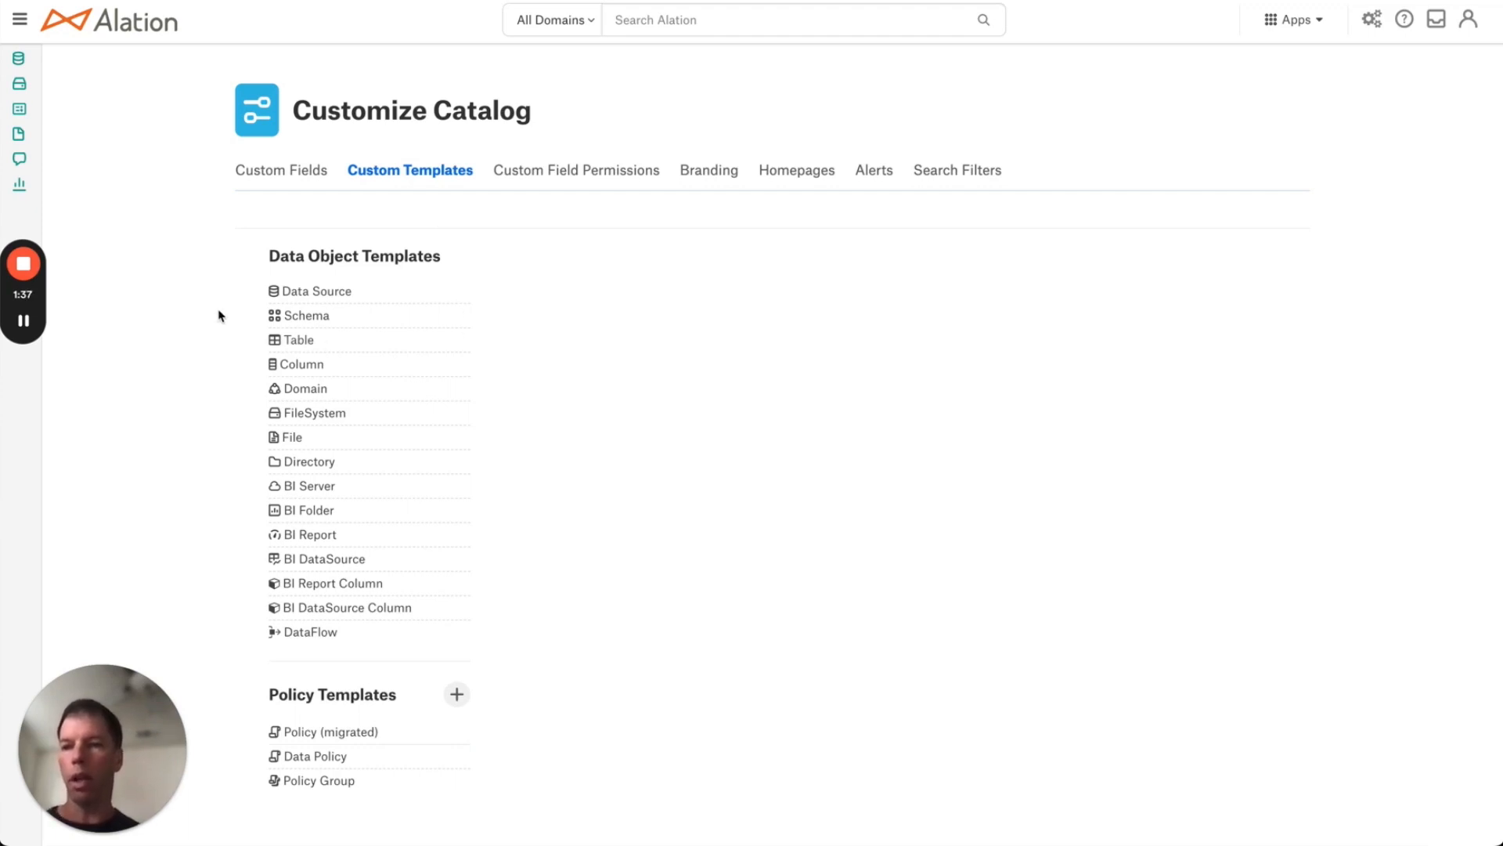
pyautogui.moveTo(393, 345)
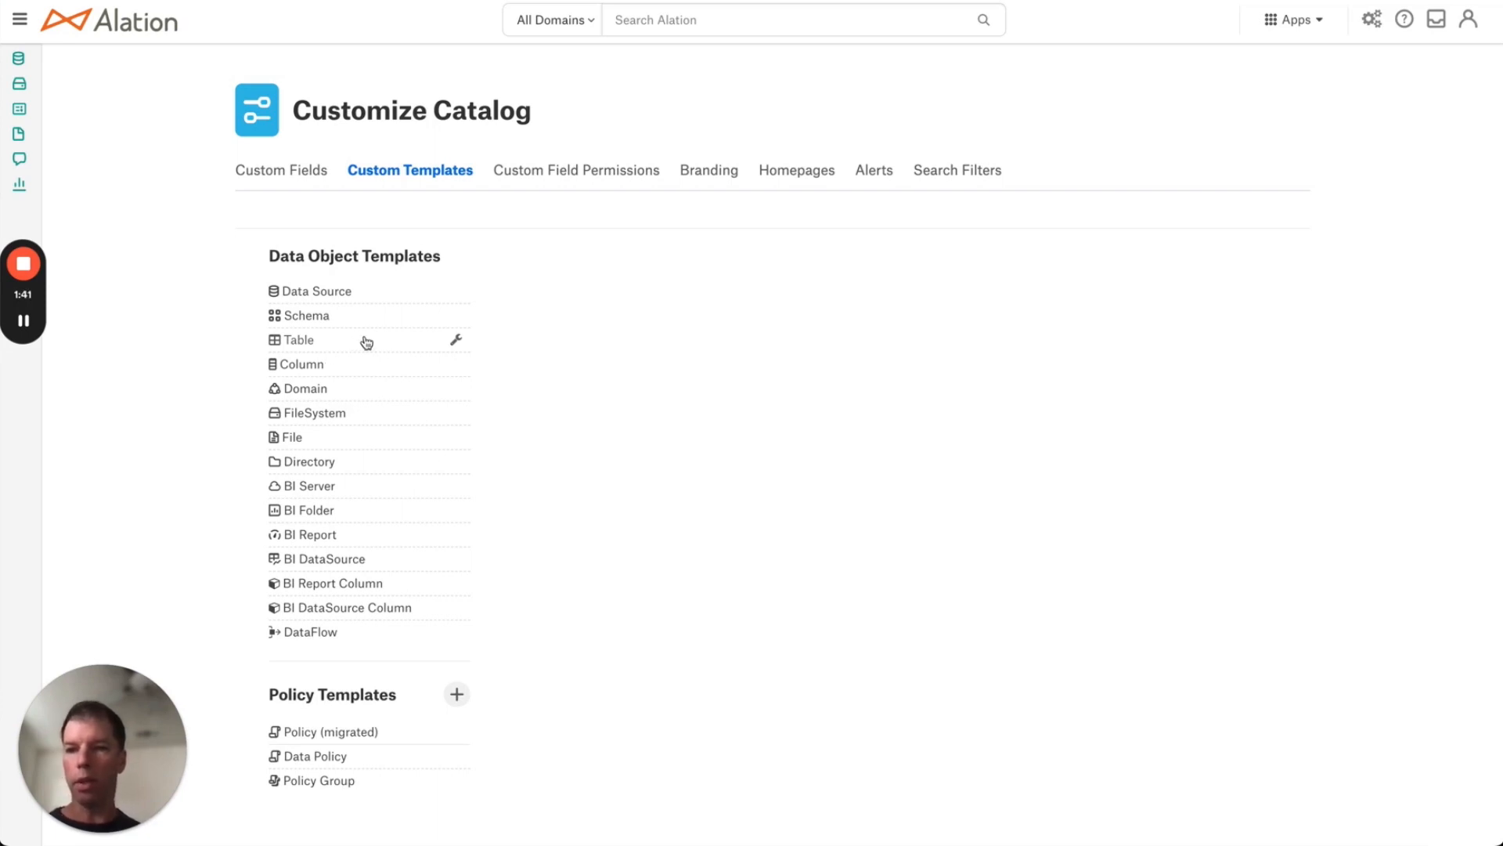
pyautogui.click(360, 341)
pyautogui.scroll(-1, 1216, 292)
pyautogui.scroll(-3, 1216, 291)
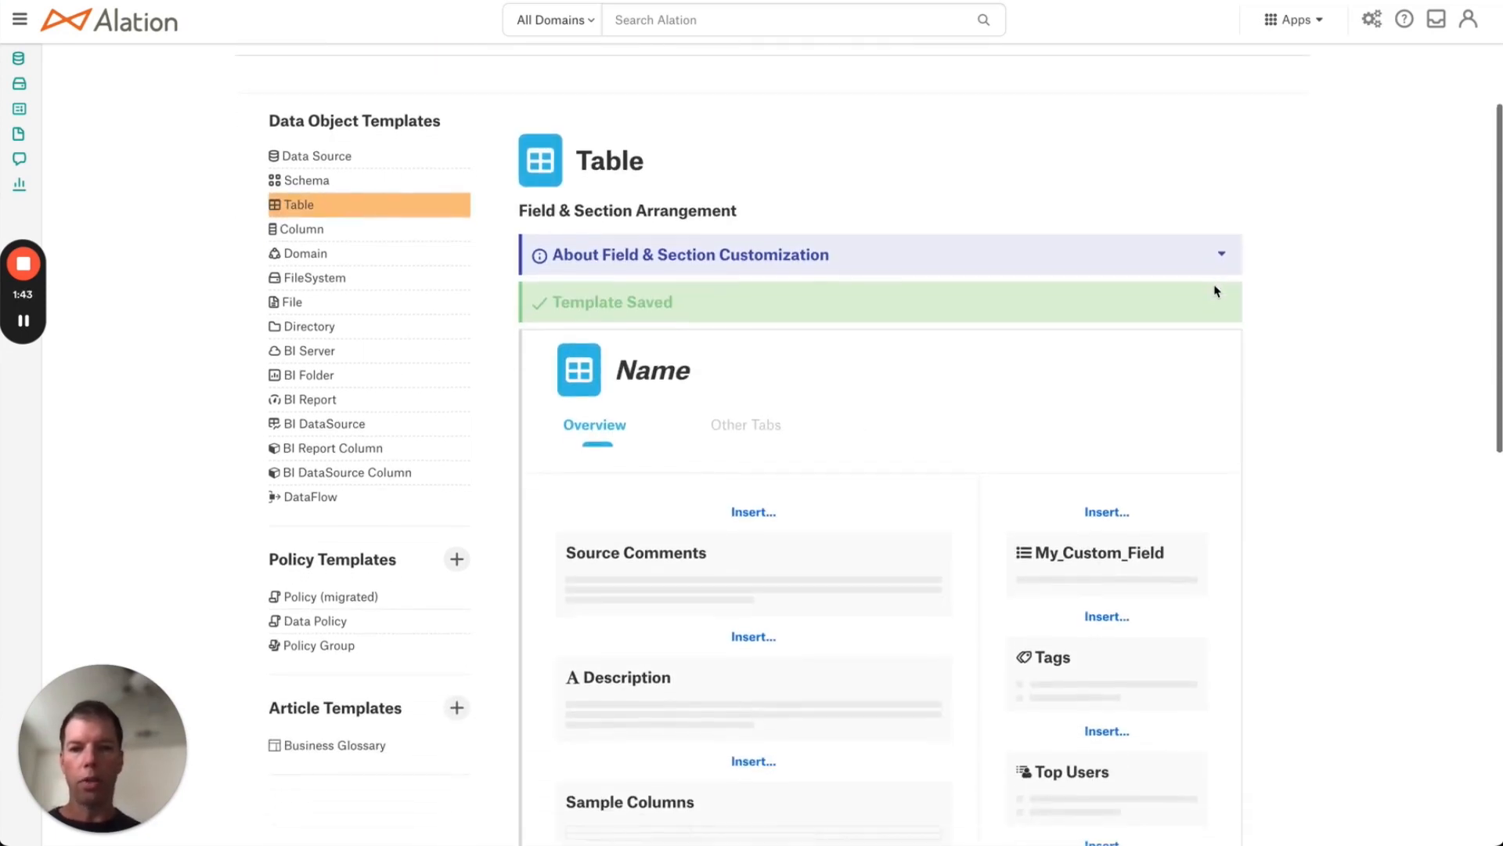
pyautogui.click(1114, 515)
pyautogui.click(1055, 544)
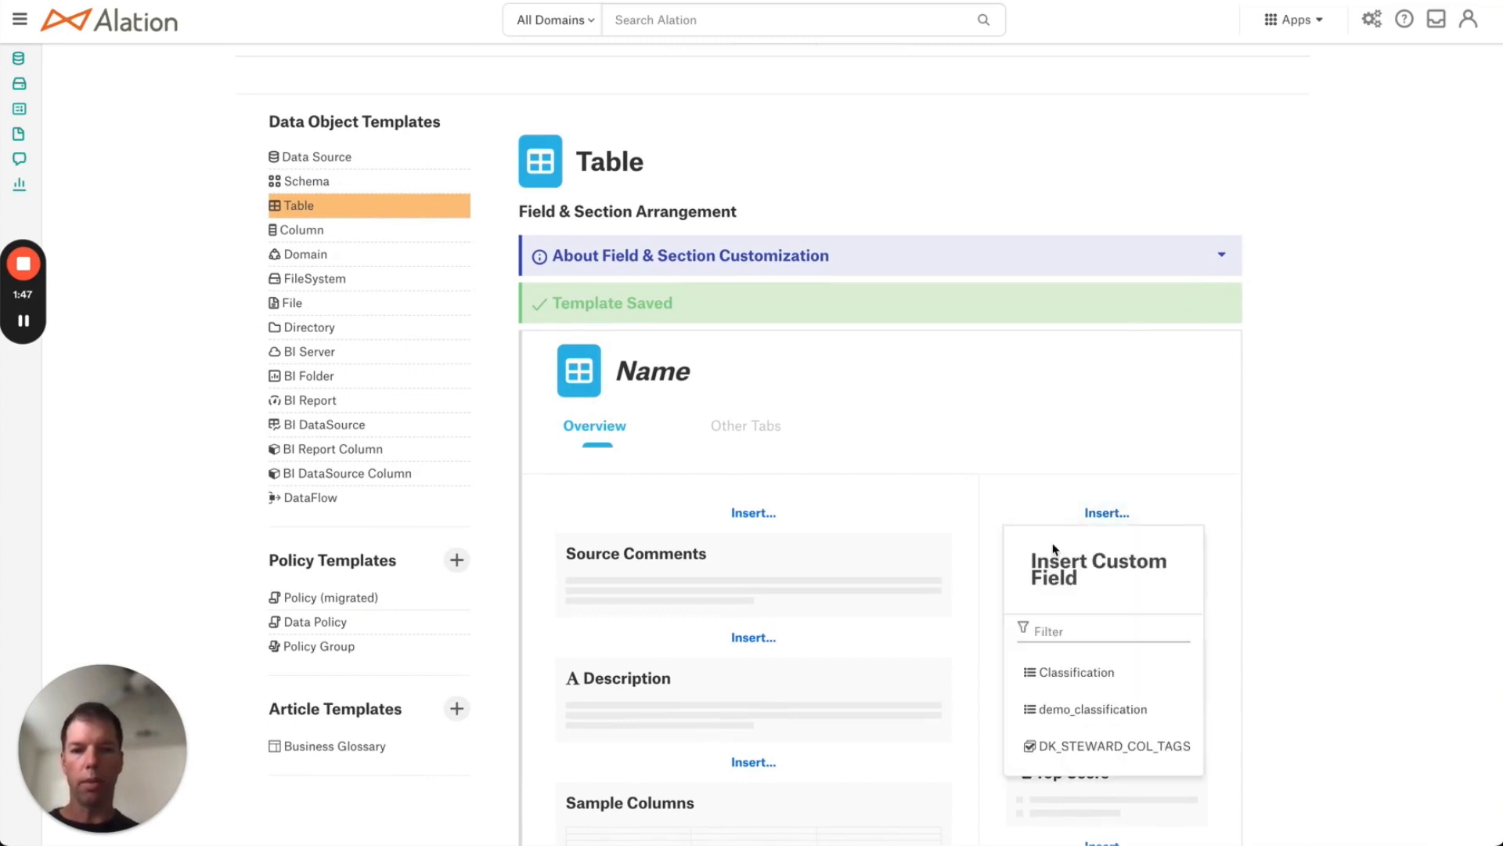
pyautogui.click(1083, 709)
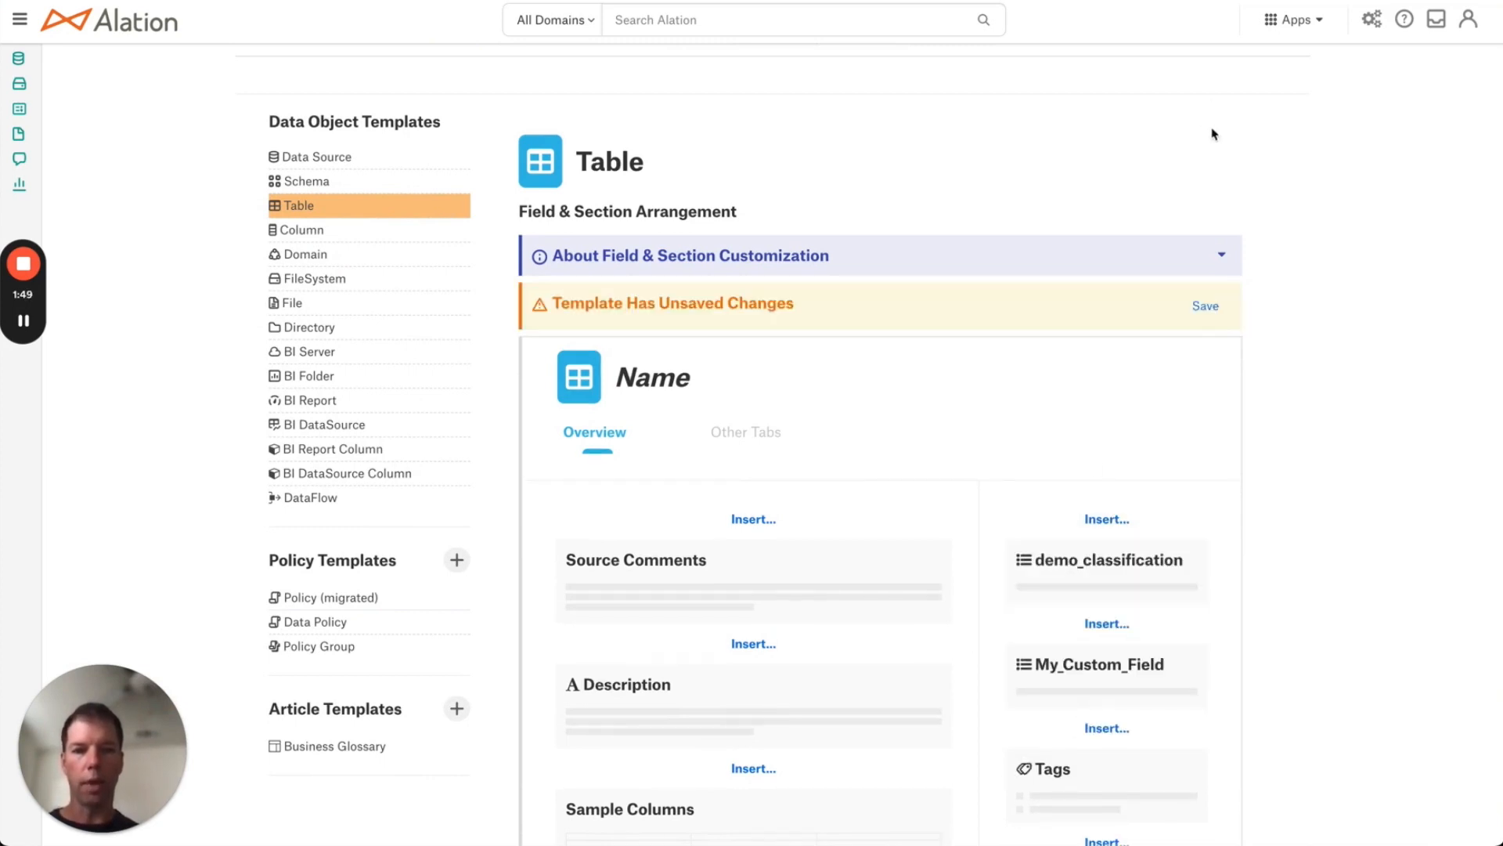
pyautogui.click(1206, 309)
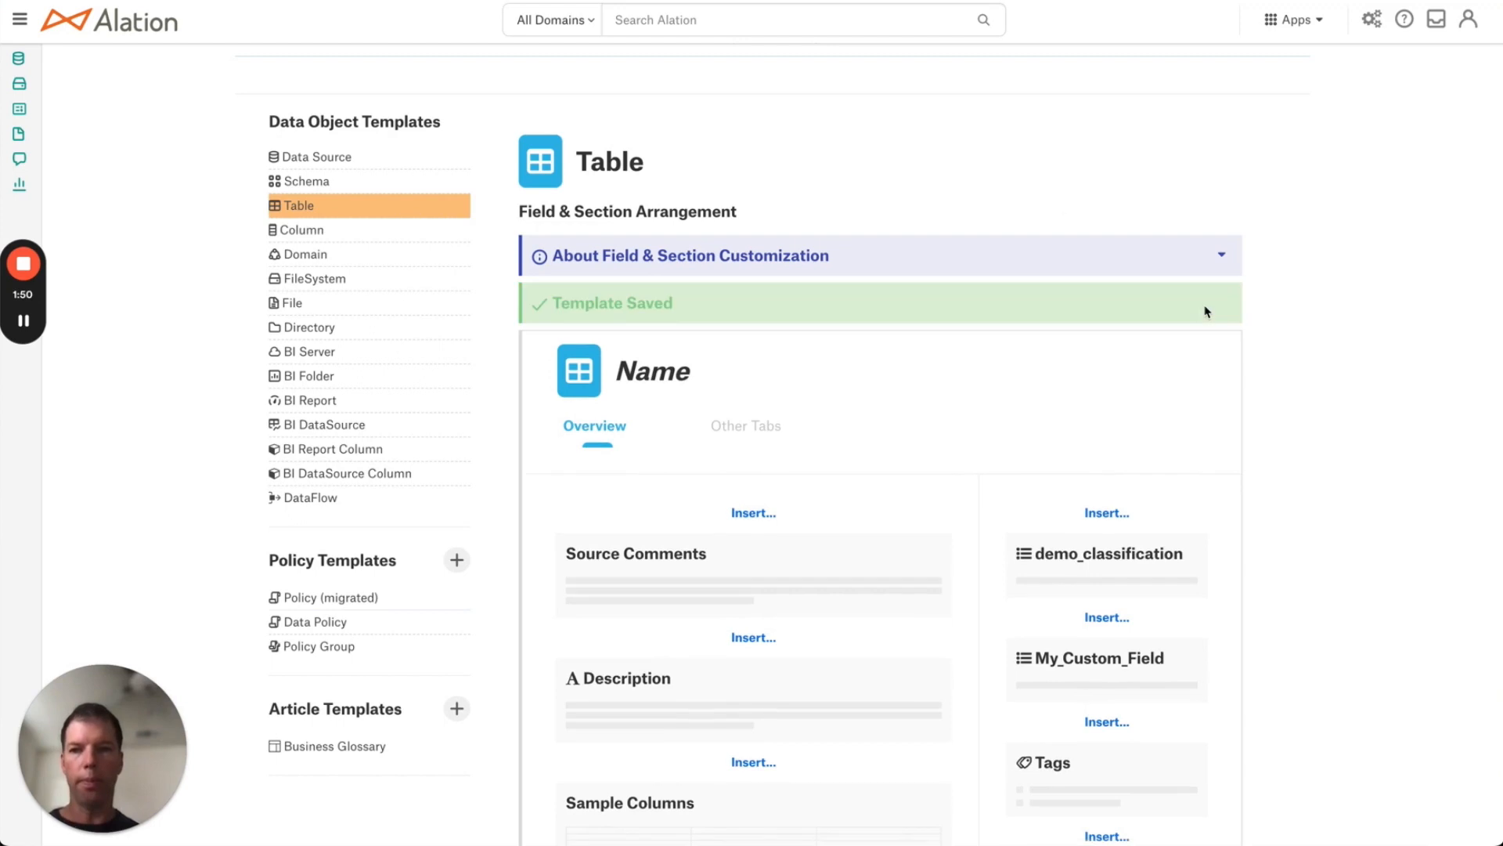
# - Insert the demo_classification field above the steward column tags field in the Column template and save the template
pyautogui.click(363, 229)
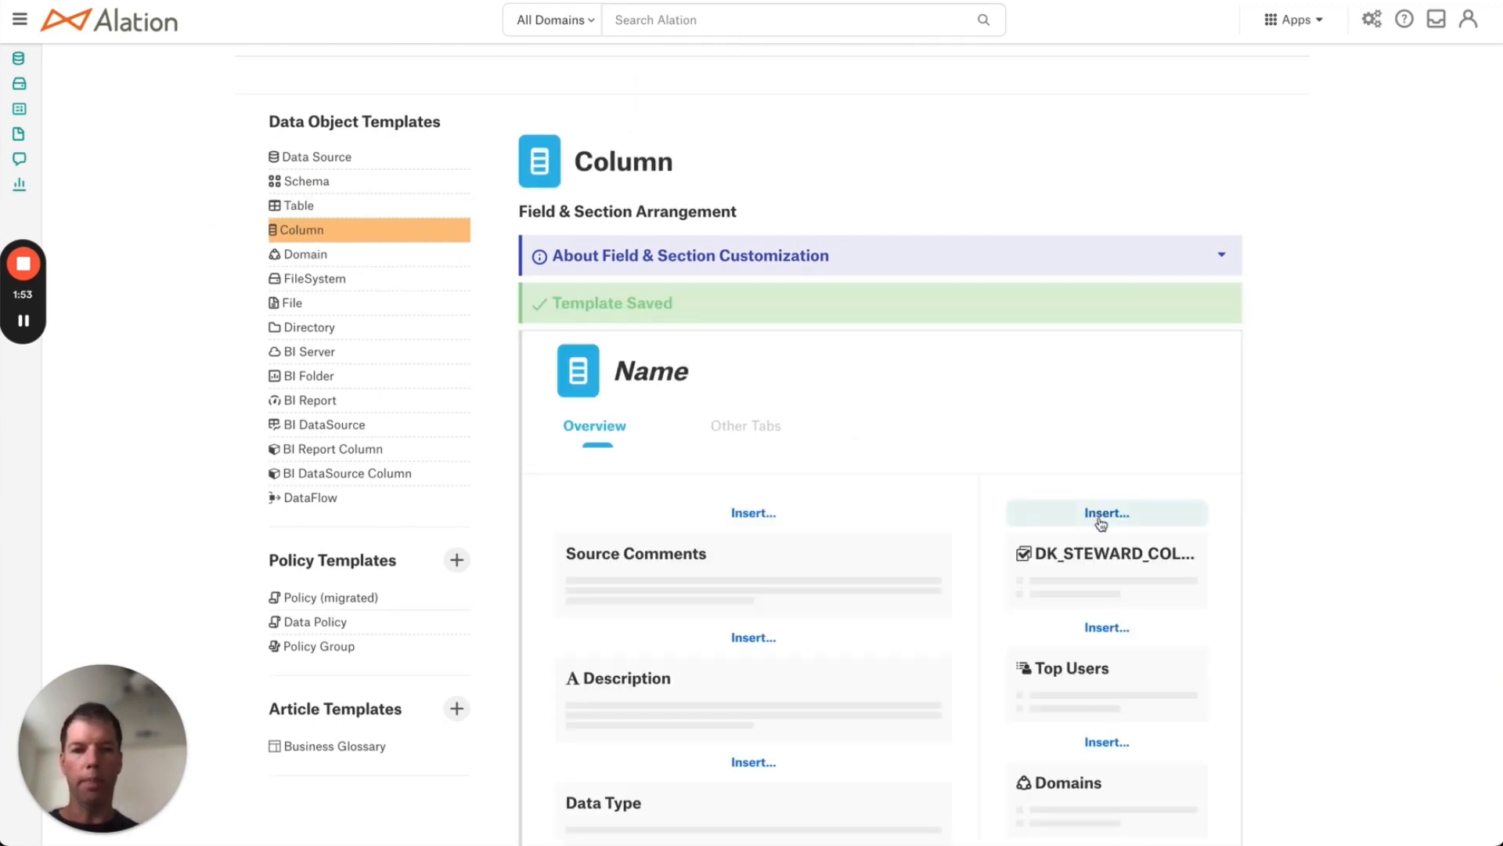
pyautogui.click(1101, 520)
pyautogui.click(1068, 544)
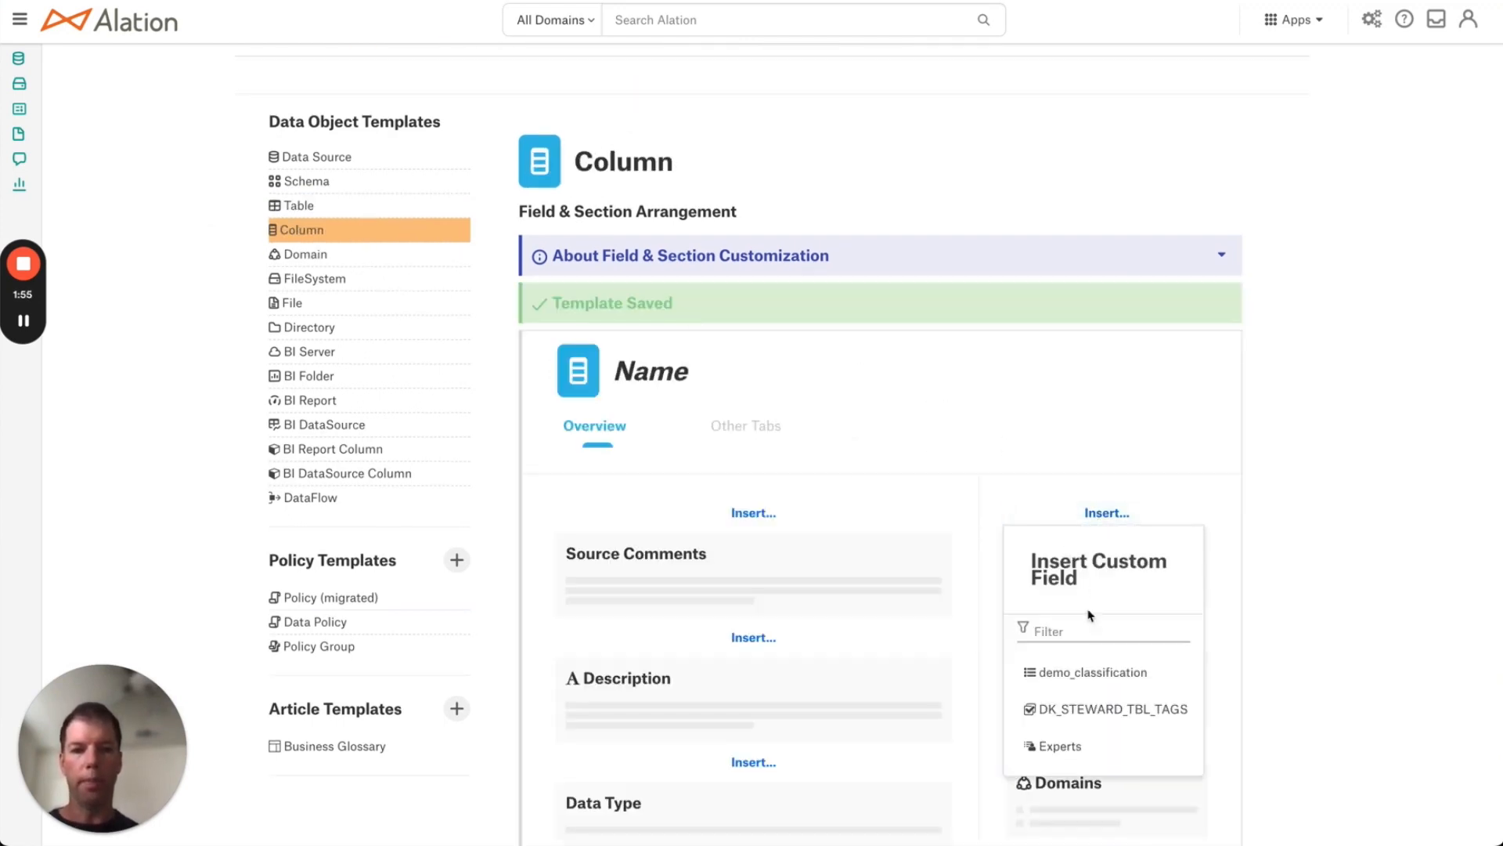
pyautogui.click(1094, 674)
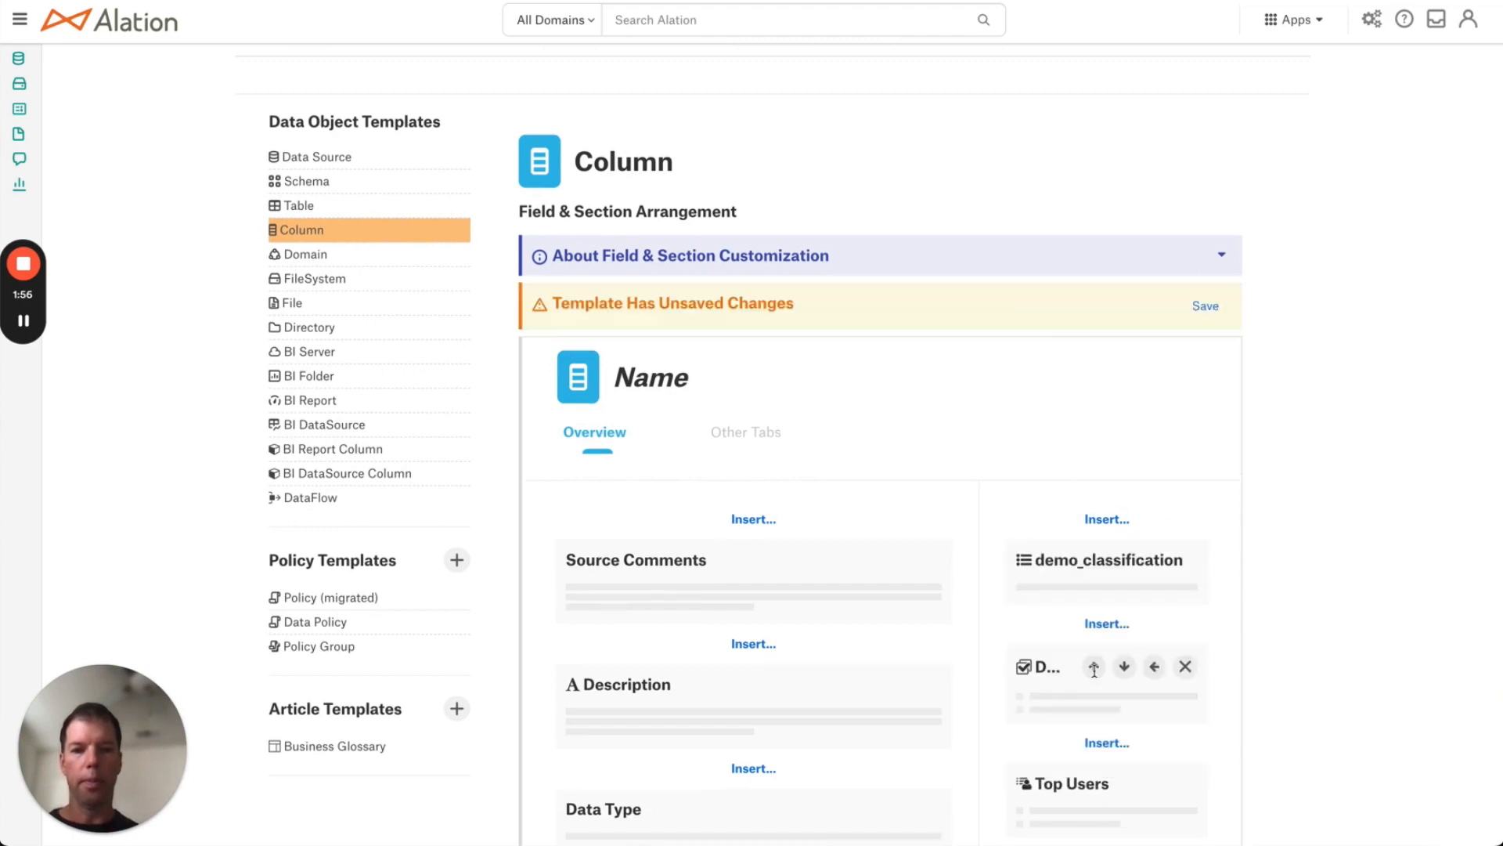
pyautogui.click(1199, 311)
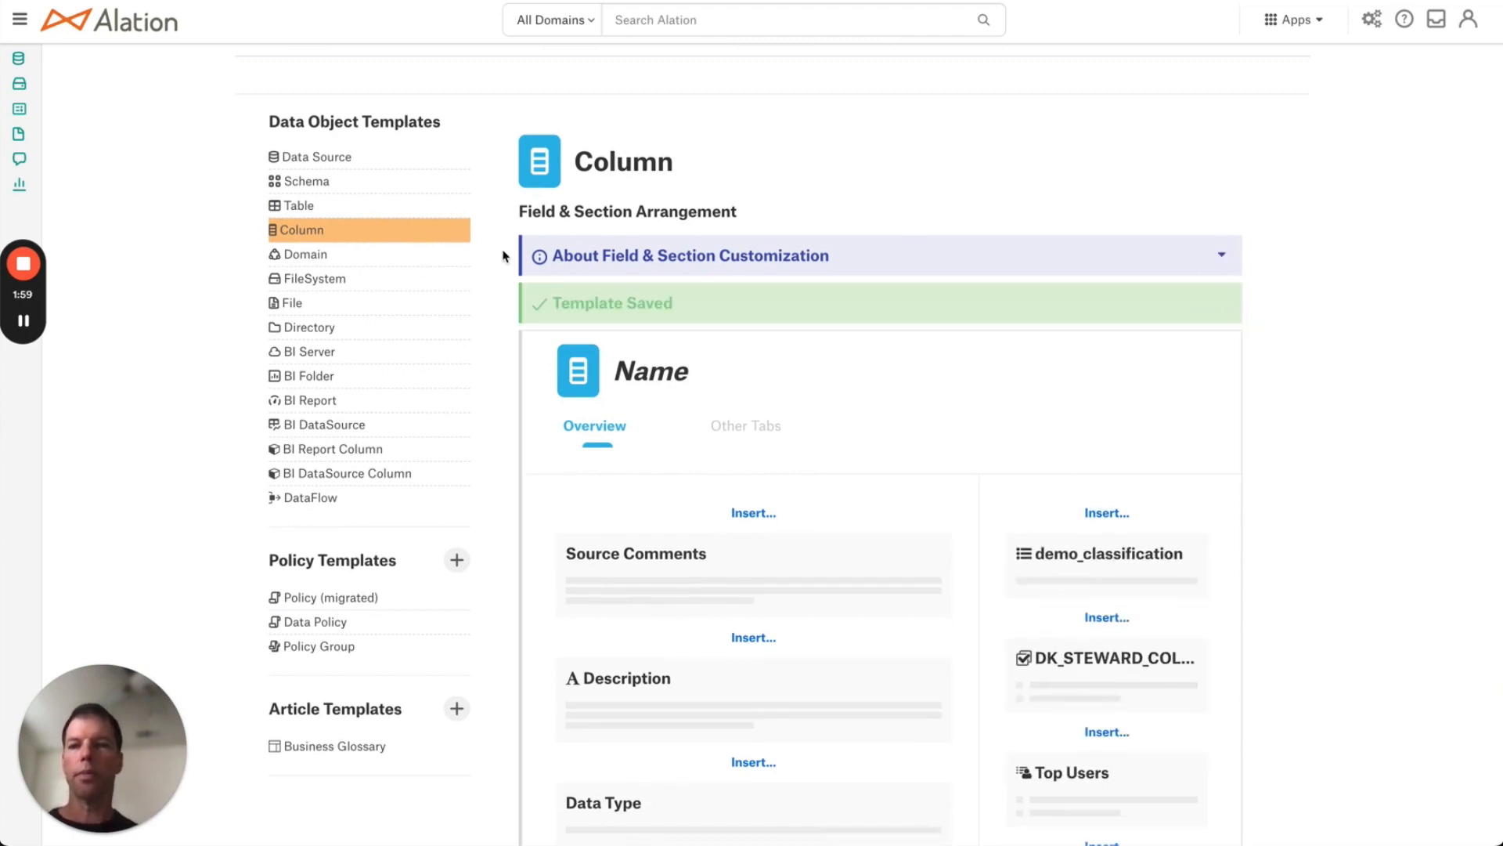
# - Add an edit permission rule for the Server Admins group to the demo_classification custom field
pyautogui.scroll(2, 504, 254)
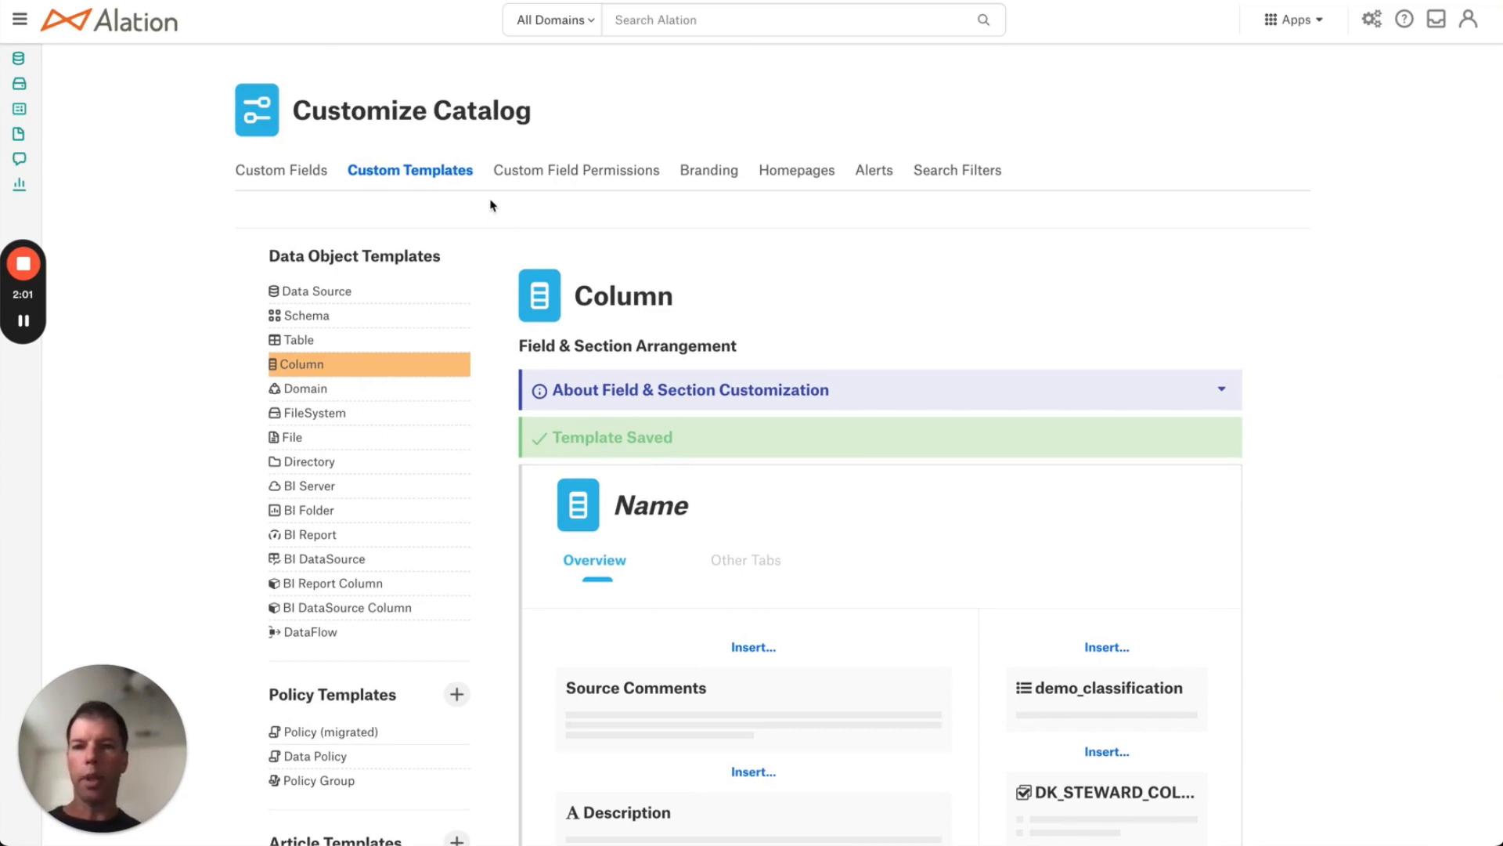
pyautogui.click(529, 180)
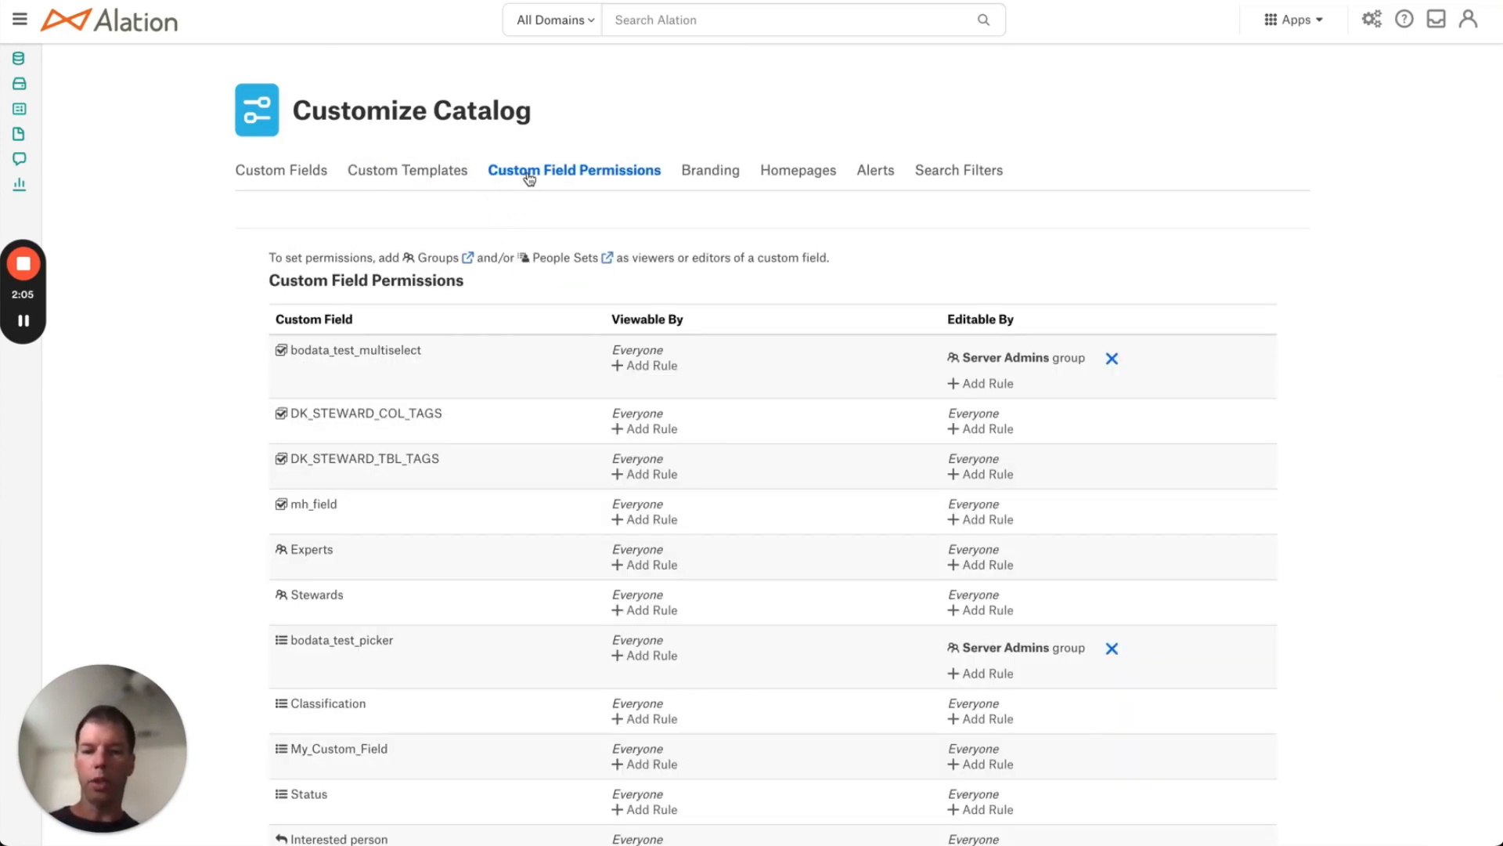
pyautogui.scroll(-3, 379, 537)
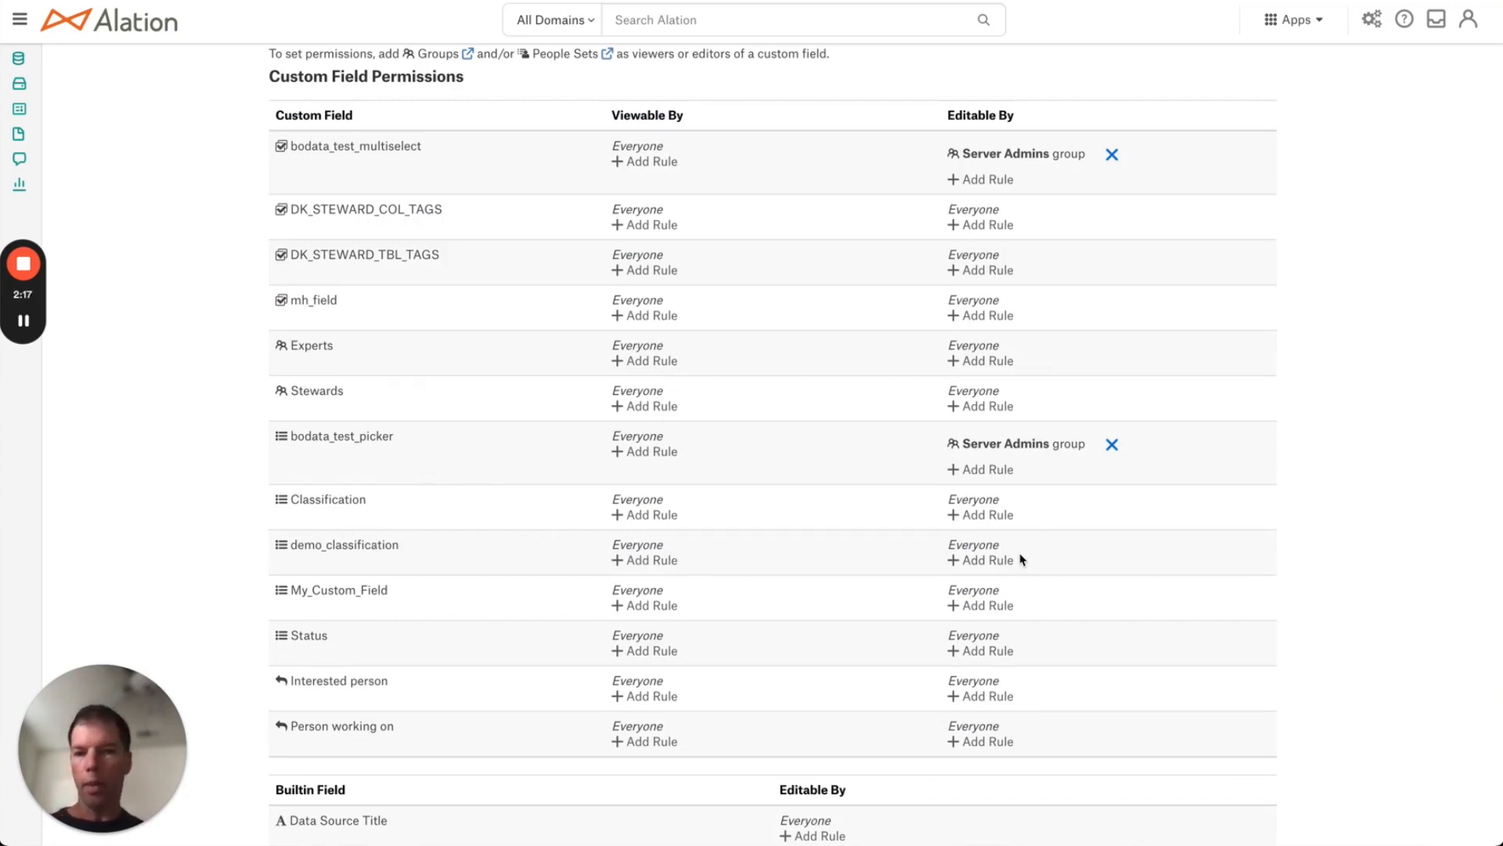
pyautogui.click(992, 560)
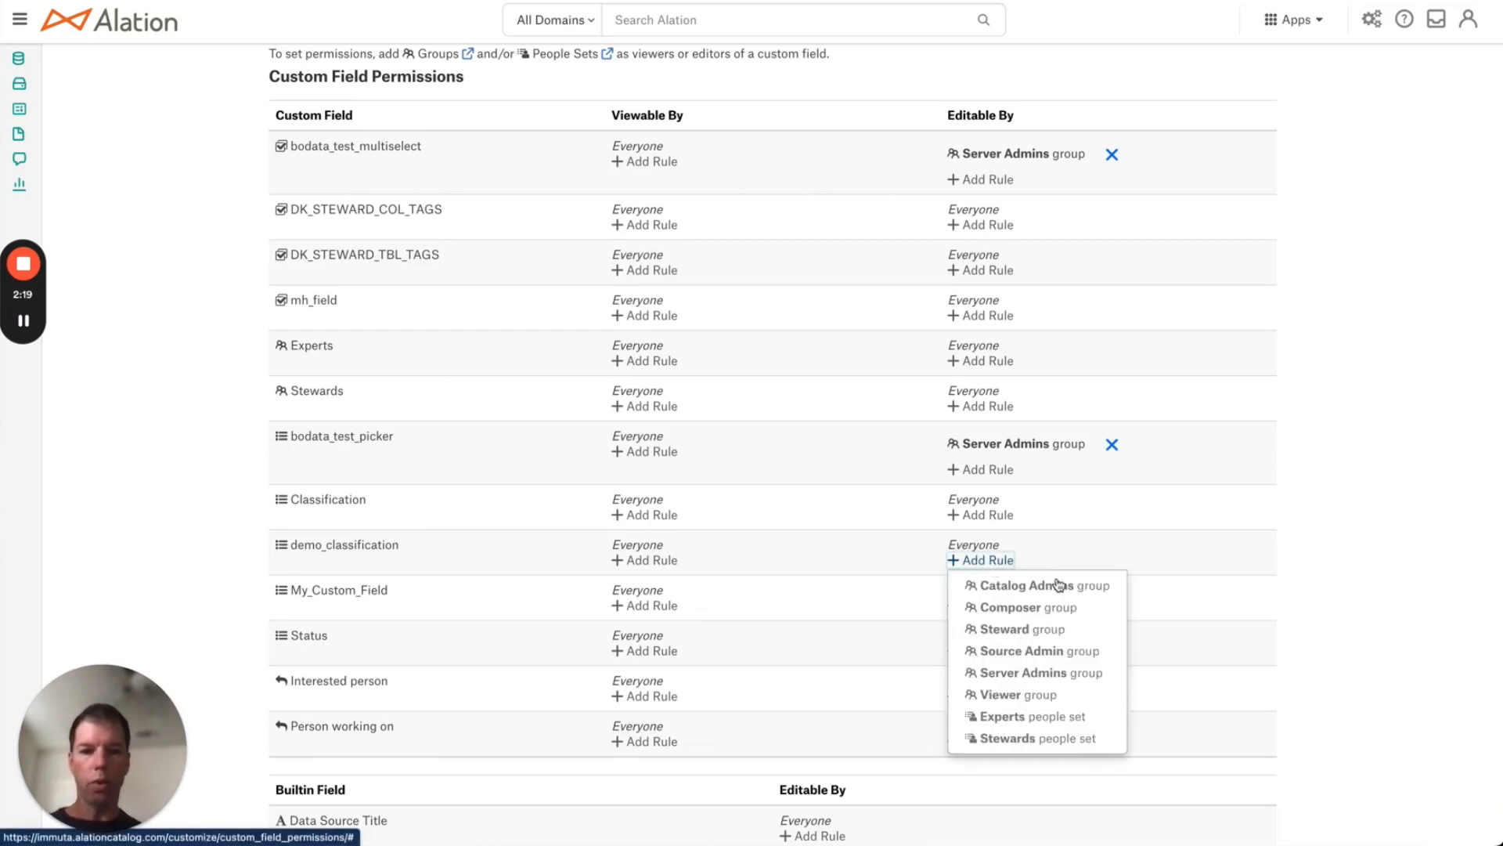
pyautogui.click(1043, 675)
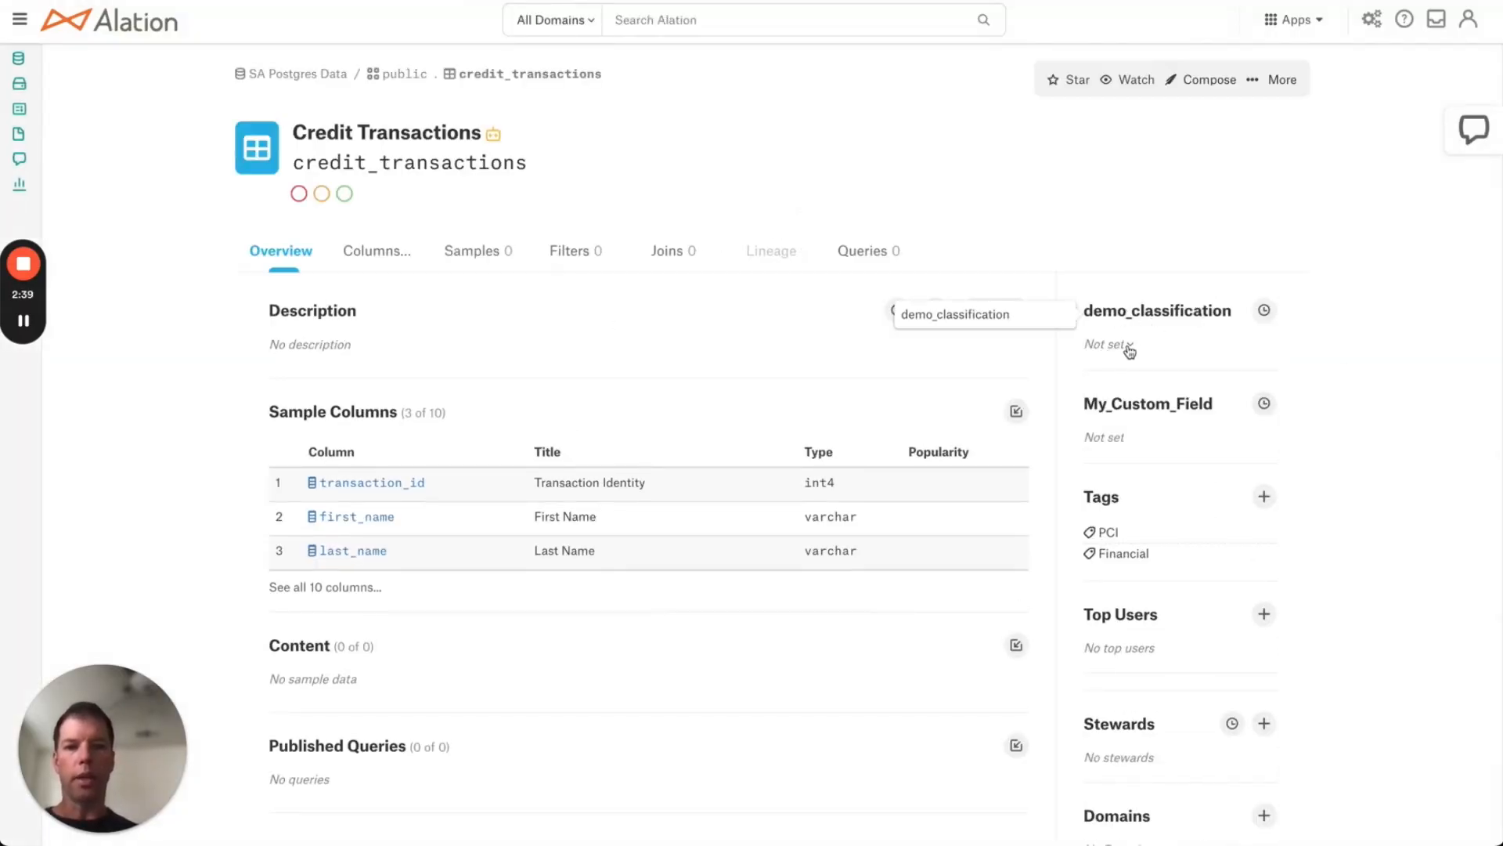
# - Set demo_classification to public on the credit_transactions table and to confidential on its last_name column
pyautogui.click(1128, 347)
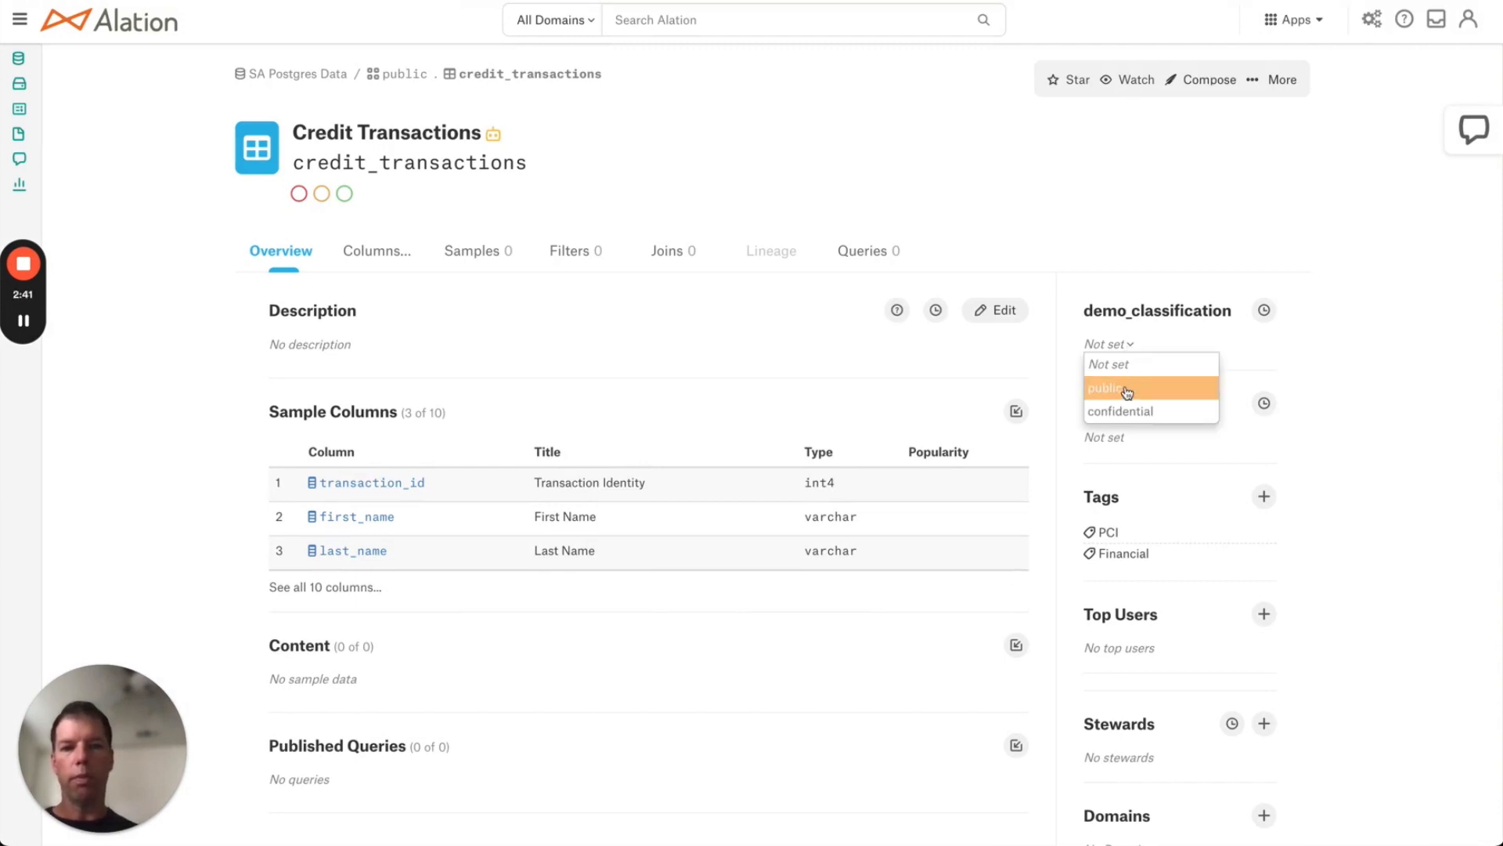
pyautogui.click(1127, 389)
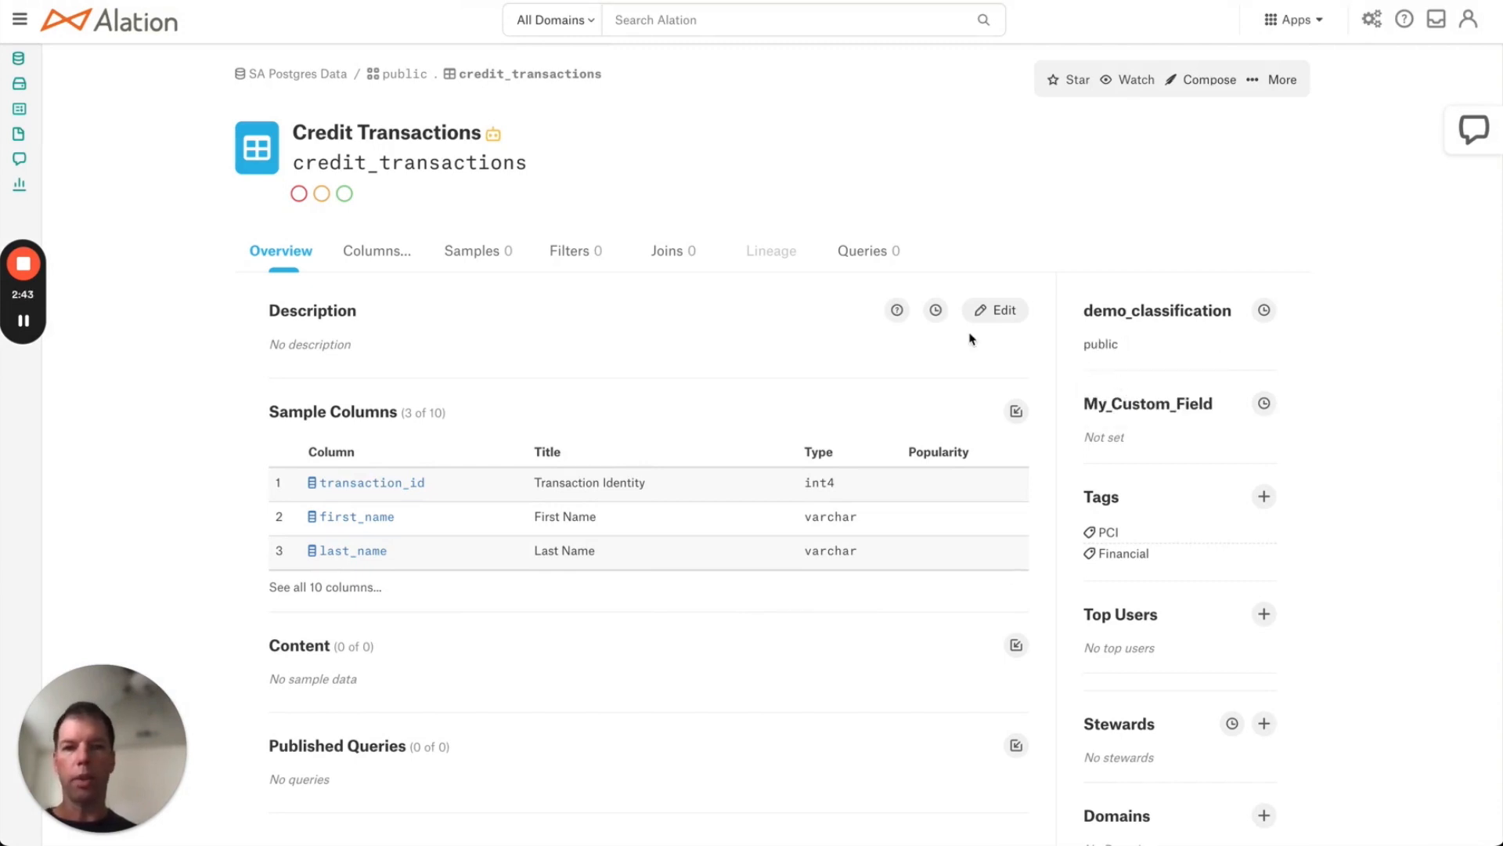
pyautogui.click(368, 552)
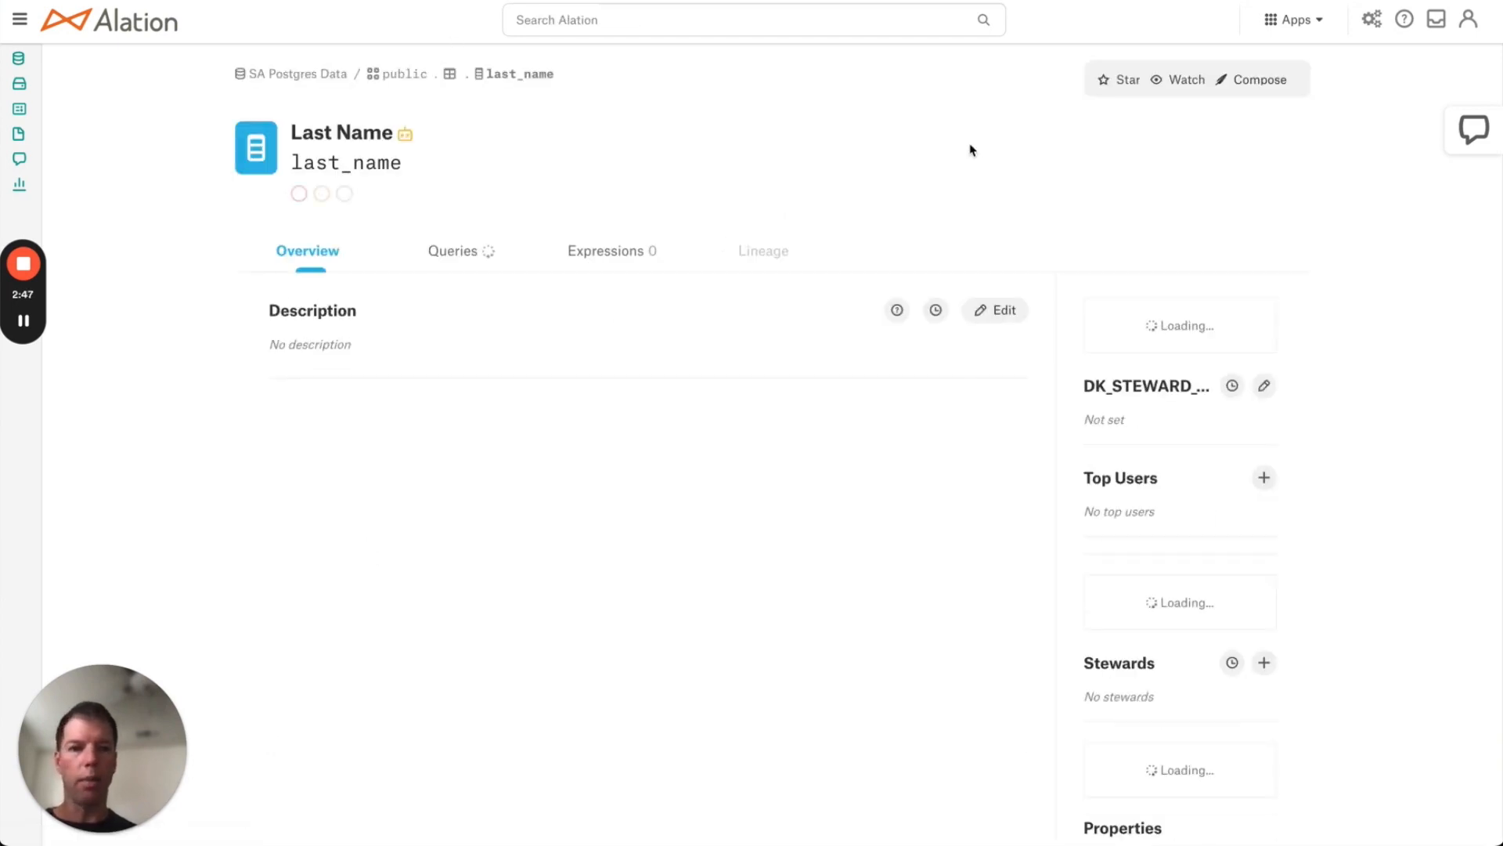
pyautogui.click(1124, 345)
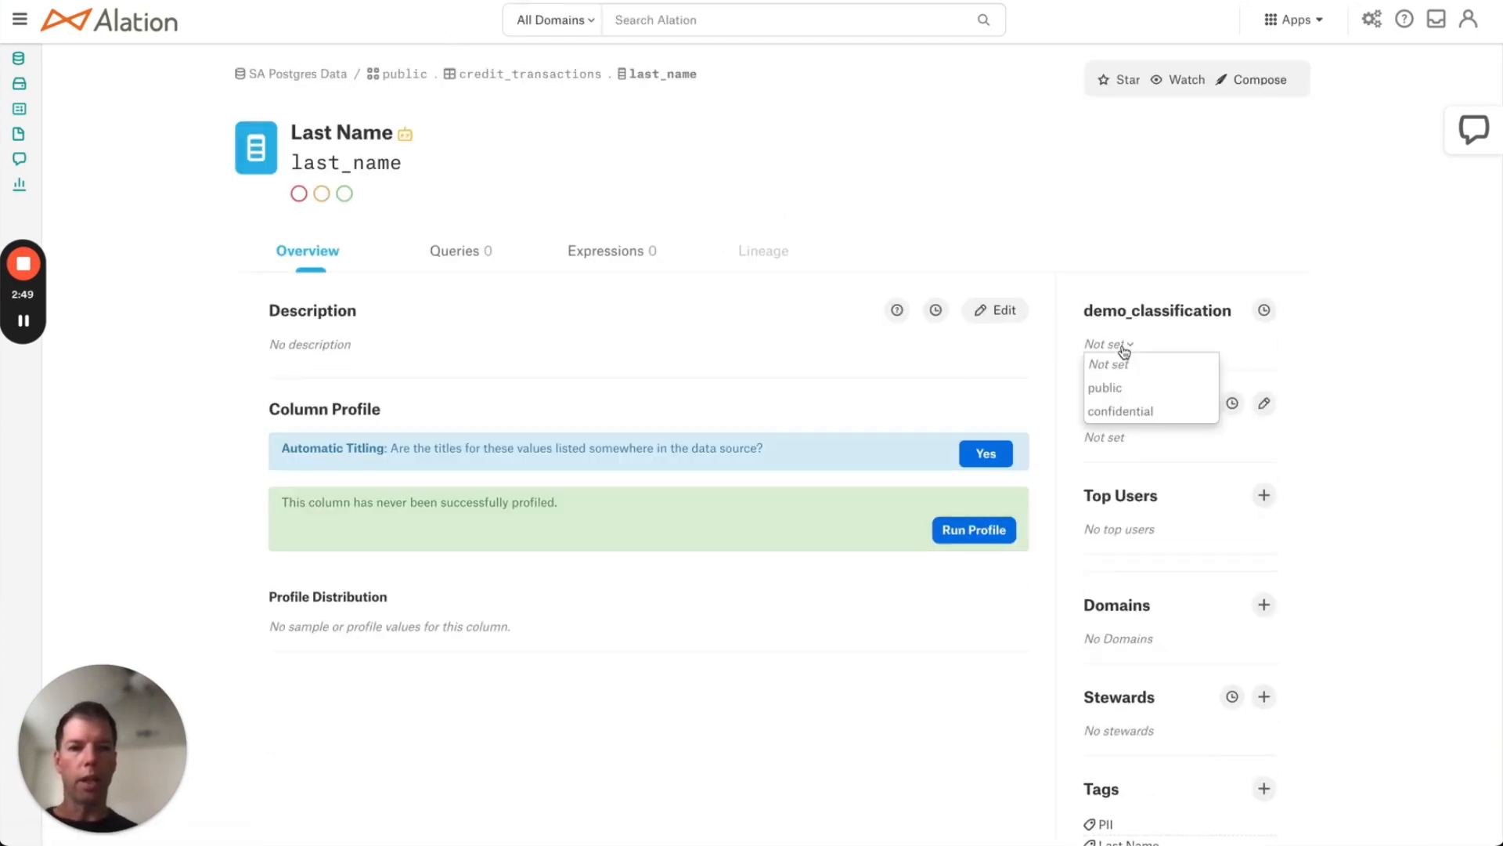
pyautogui.click(1132, 415)
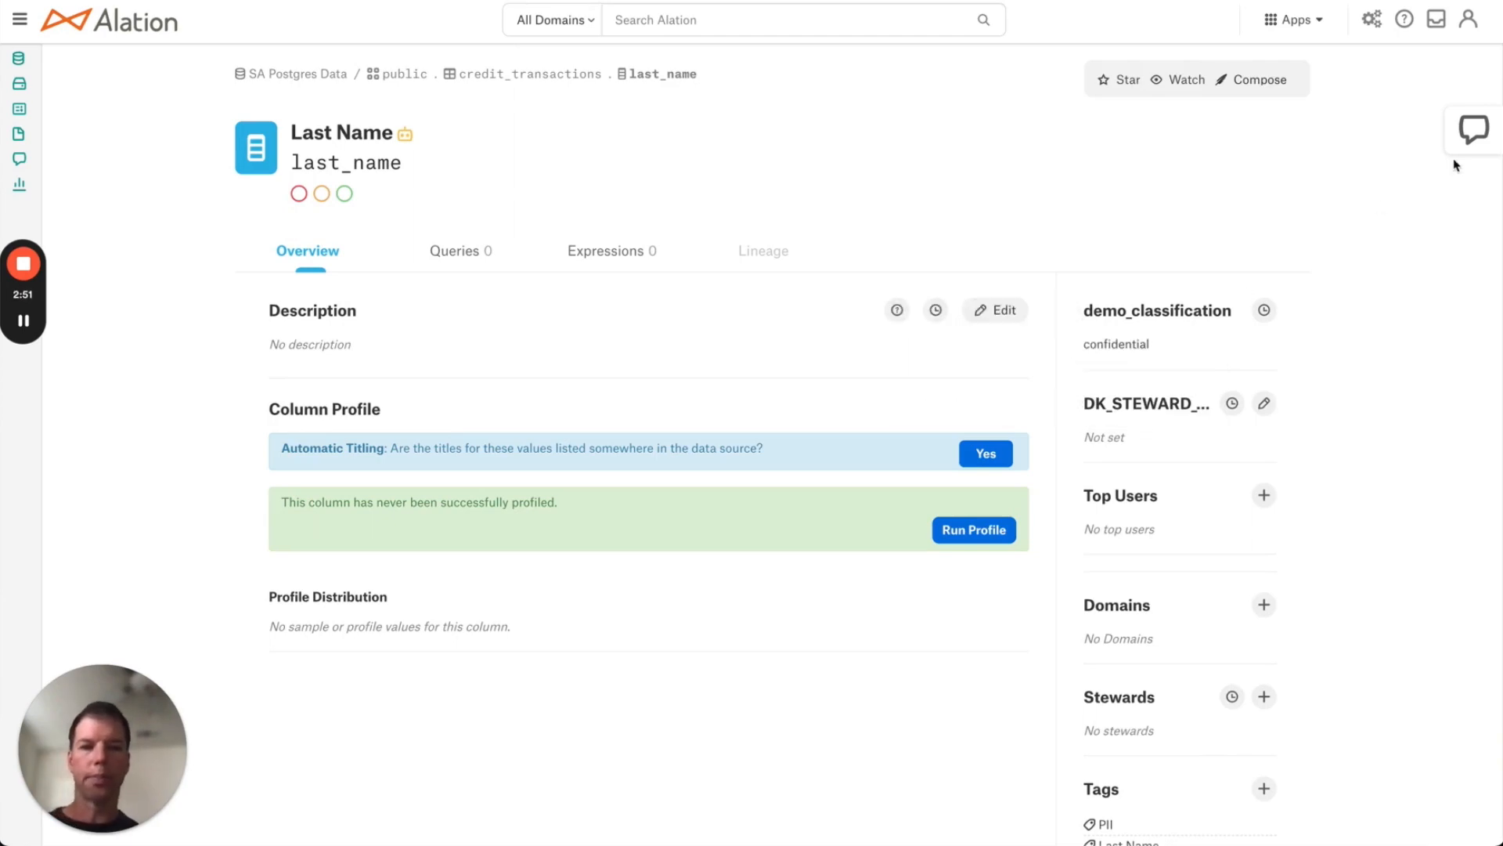
# - Switch to Immuta, set the Alation external catalog to link Alation custom fields instead of Alation tags, and save after testing the connection
pyautogui.hotkey('alt', 'Tab')
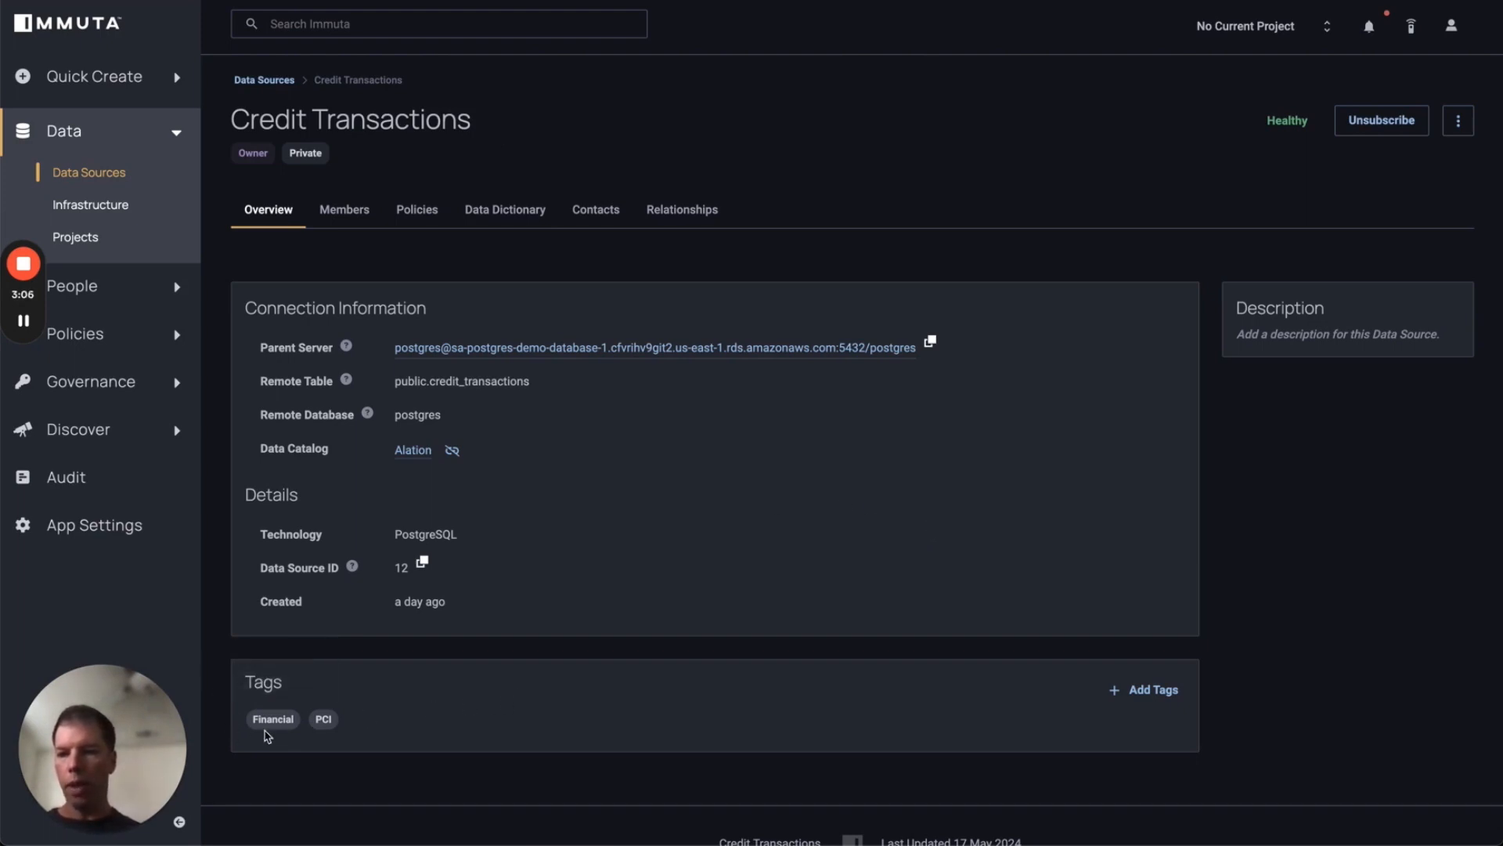
pyautogui.moveTo(278, 726)
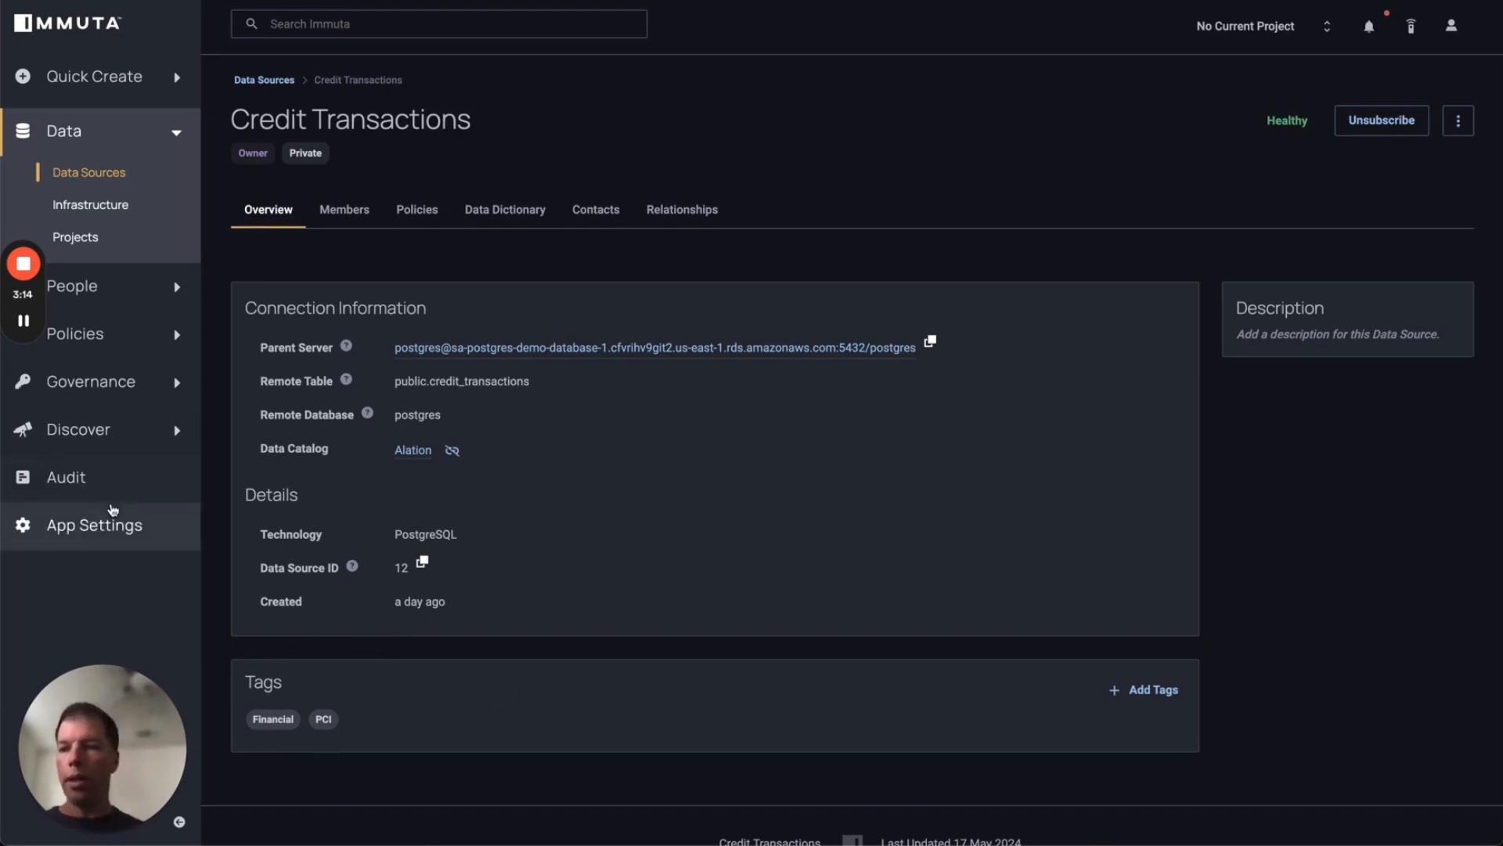
pyautogui.click(90, 523)
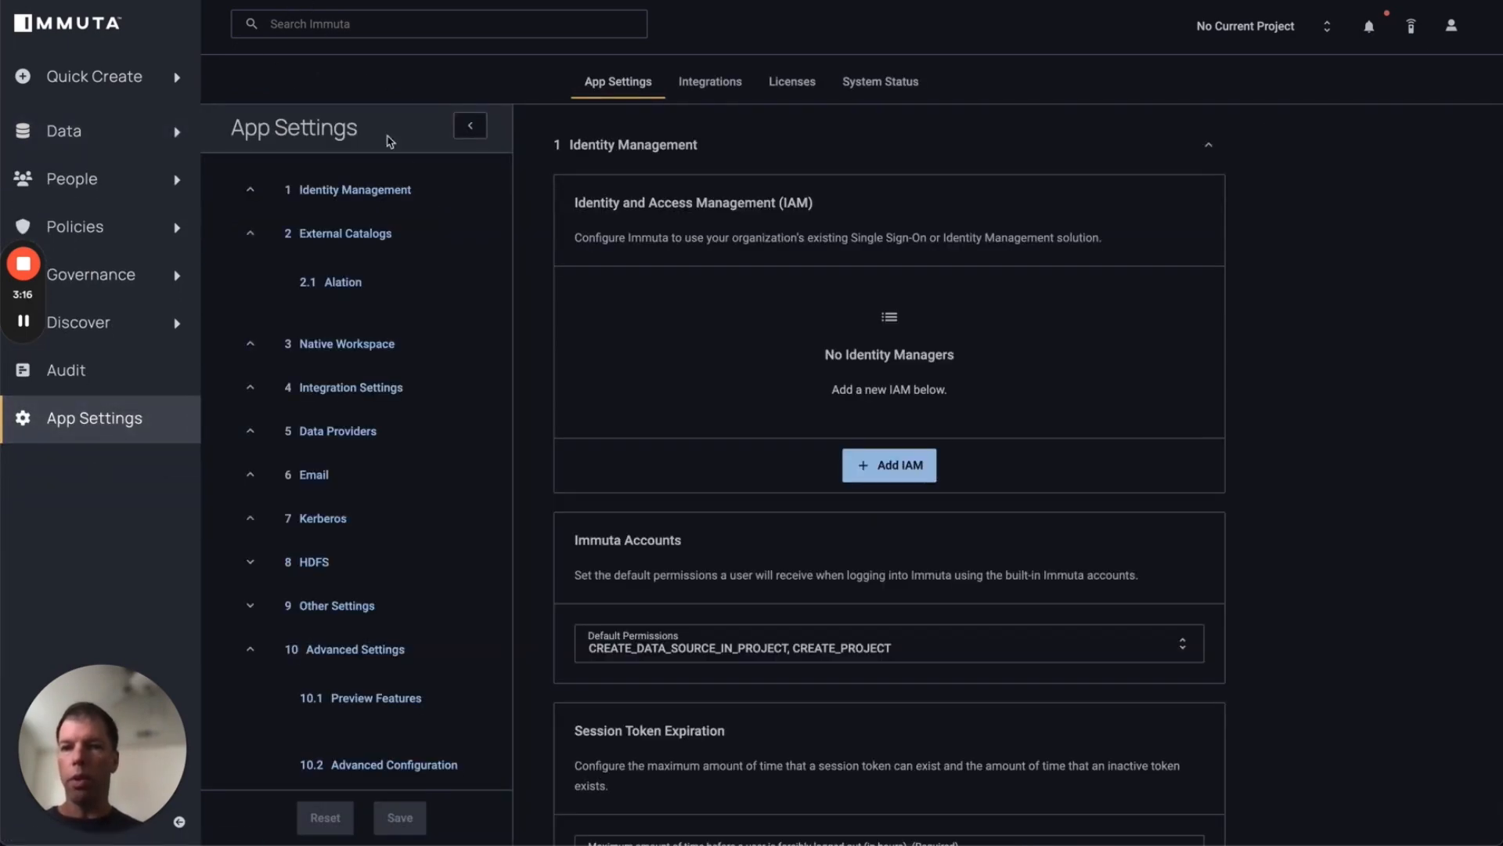
pyautogui.click(380, 238)
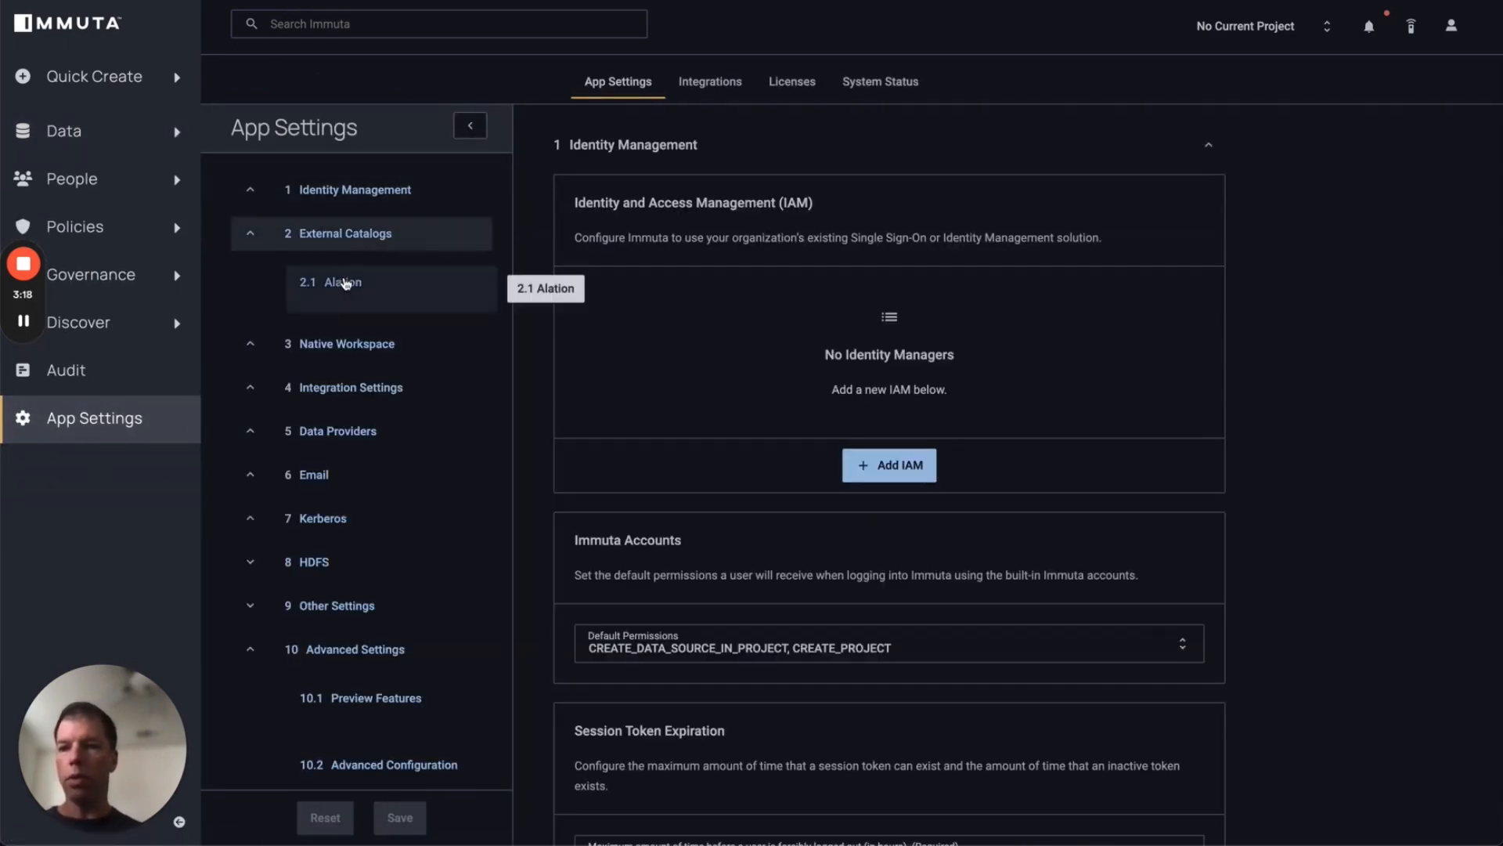
pyautogui.click(346, 283)
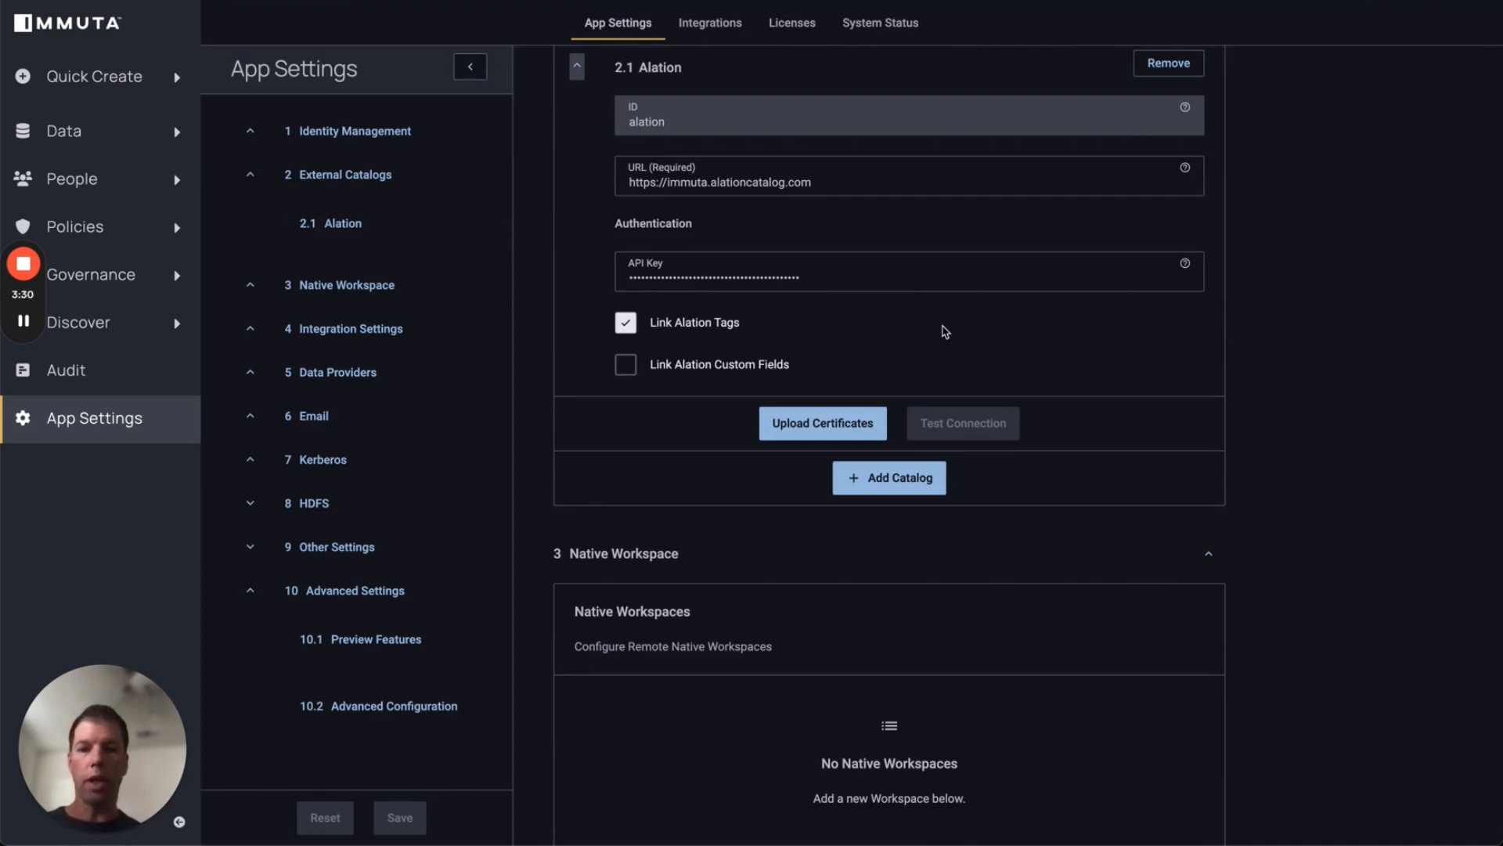
pyautogui.click(624, 365)
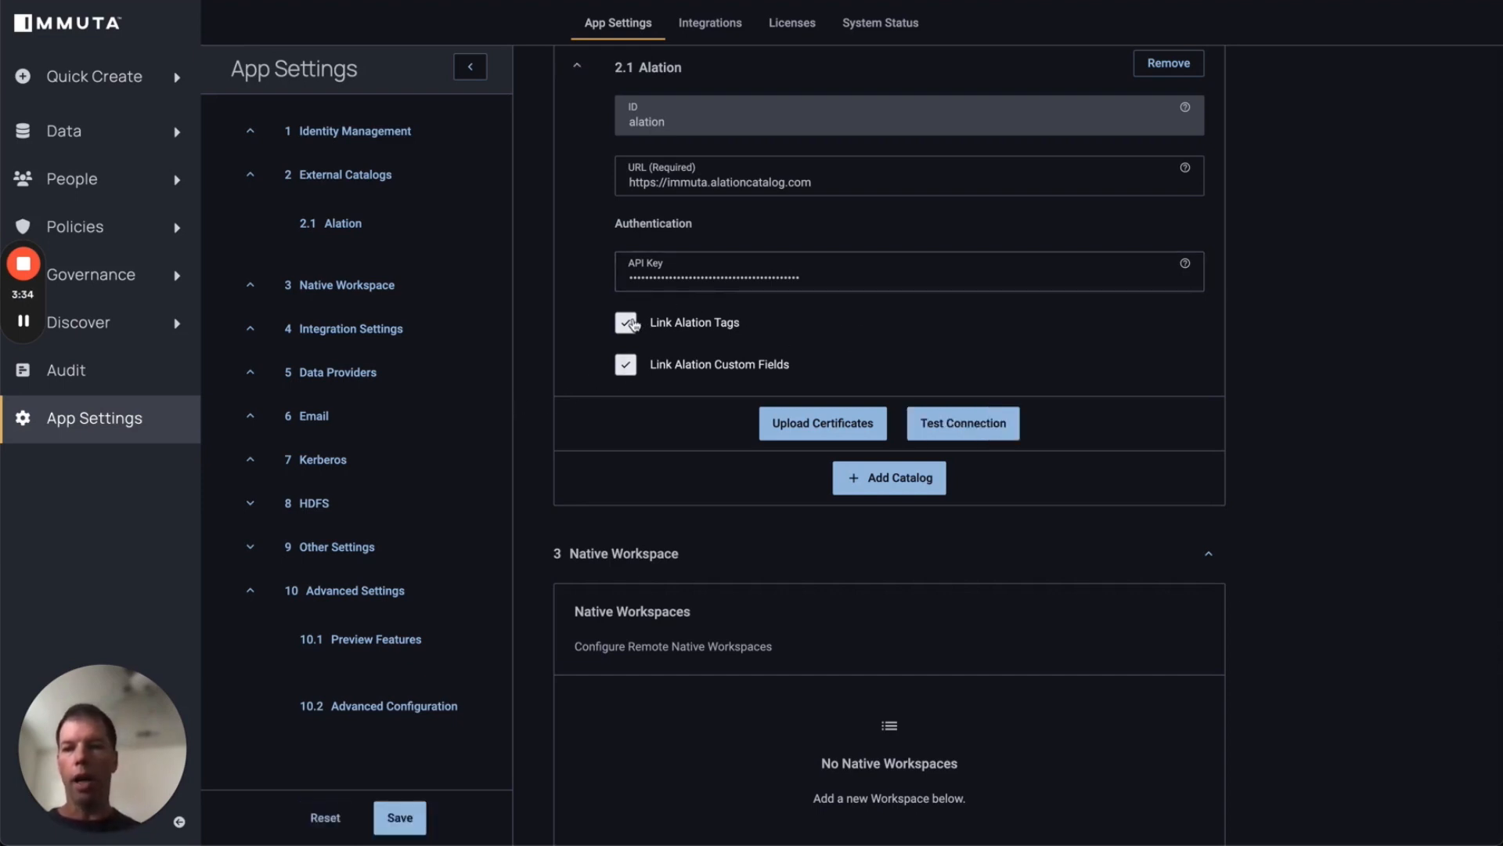
pyautogui.click(626, 323)
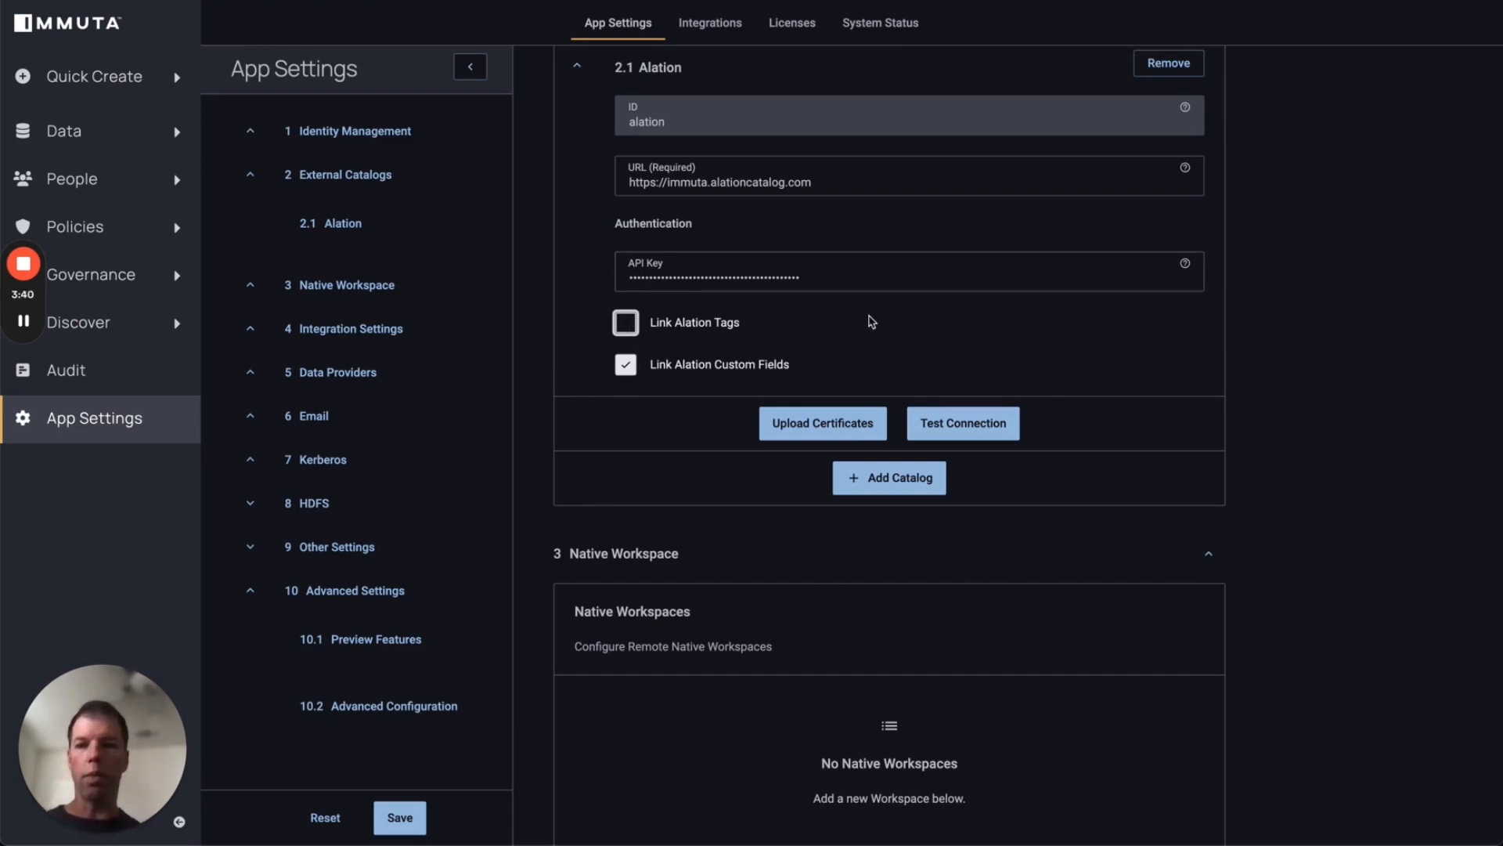
pyautogui.click(970, 421)
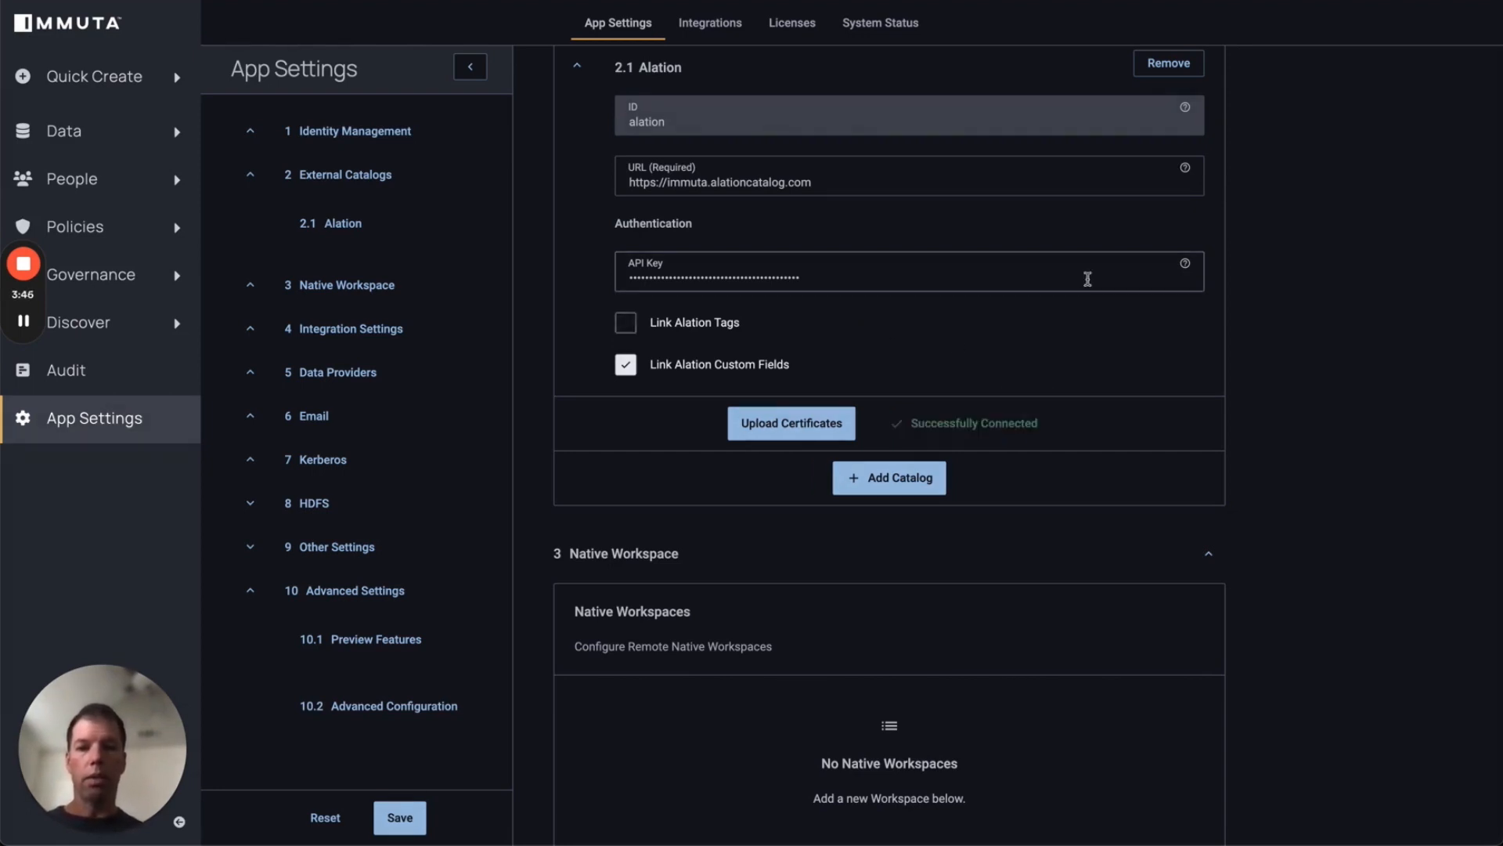
pyautogui.click(401, 819)
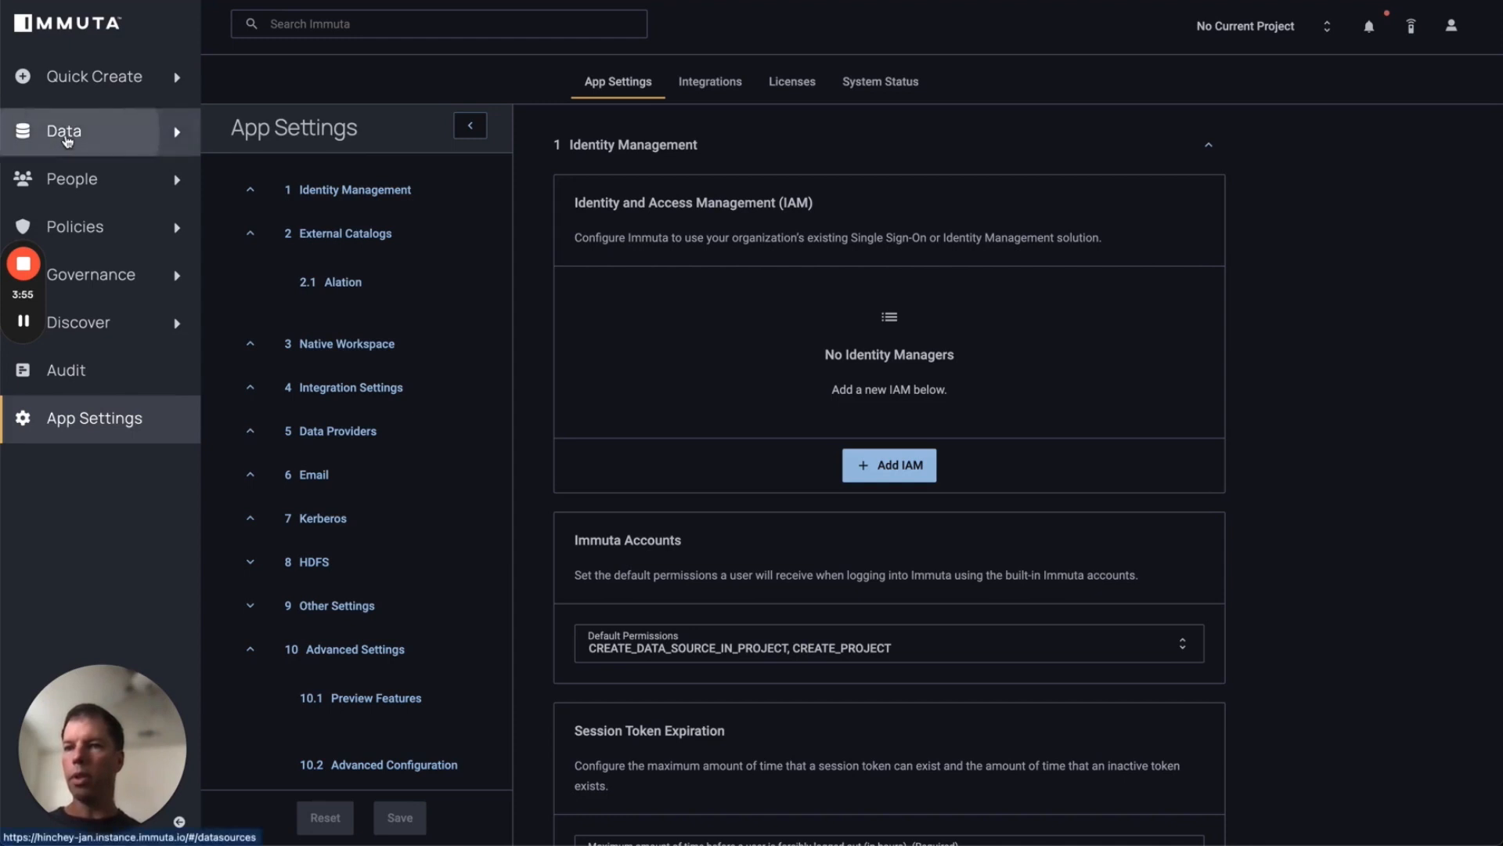
# - Re-run the external catalog sync for the Credit Transactions data source
pyautogui.click(72, 129)
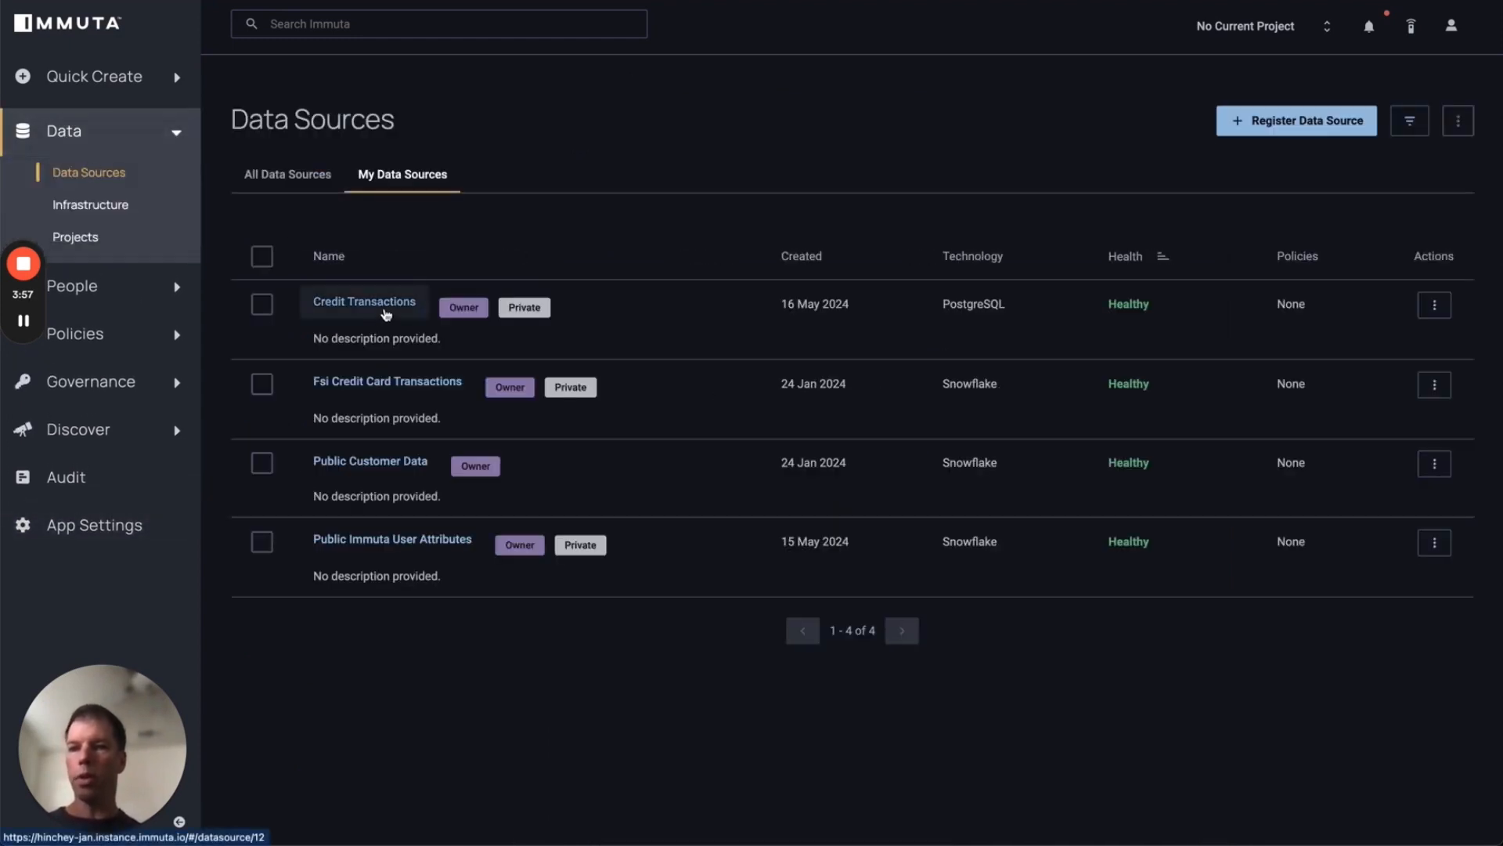
pyautogui.click(385, 304)
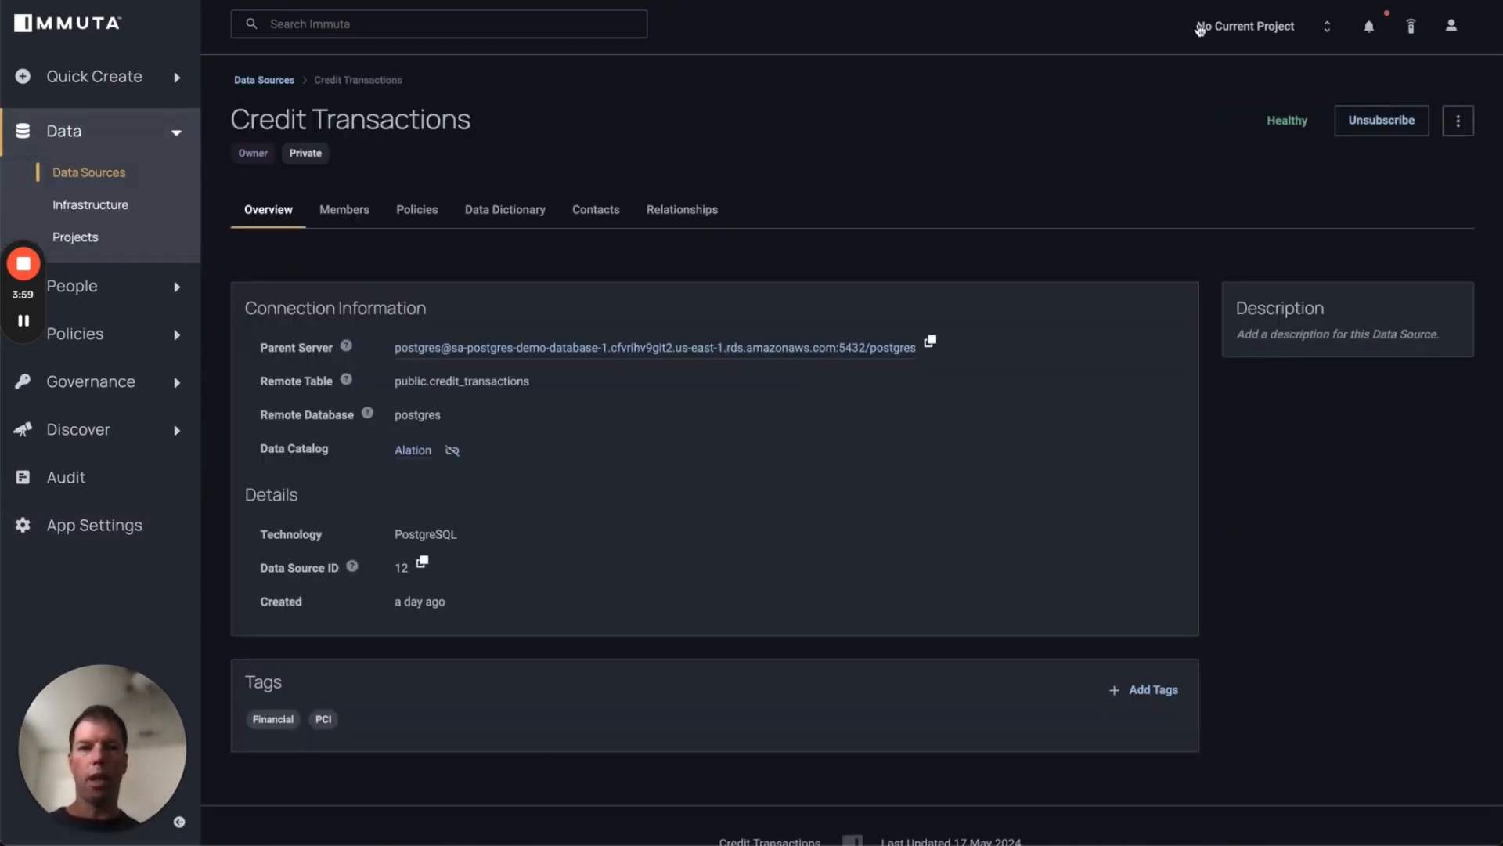
pyautogui.click(1291, 123)
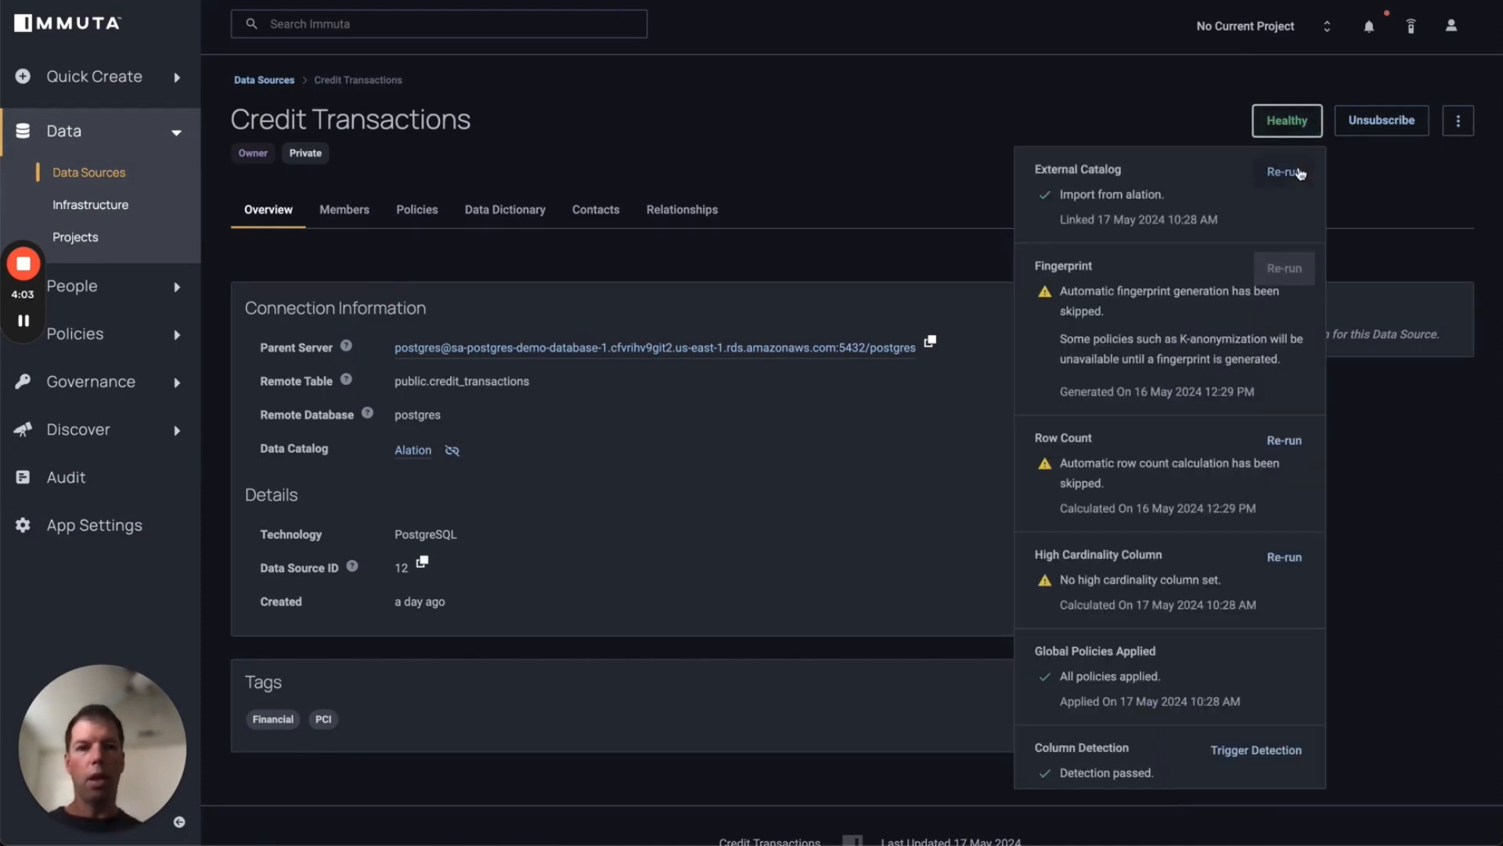
pyautogui.click(1285, 174)
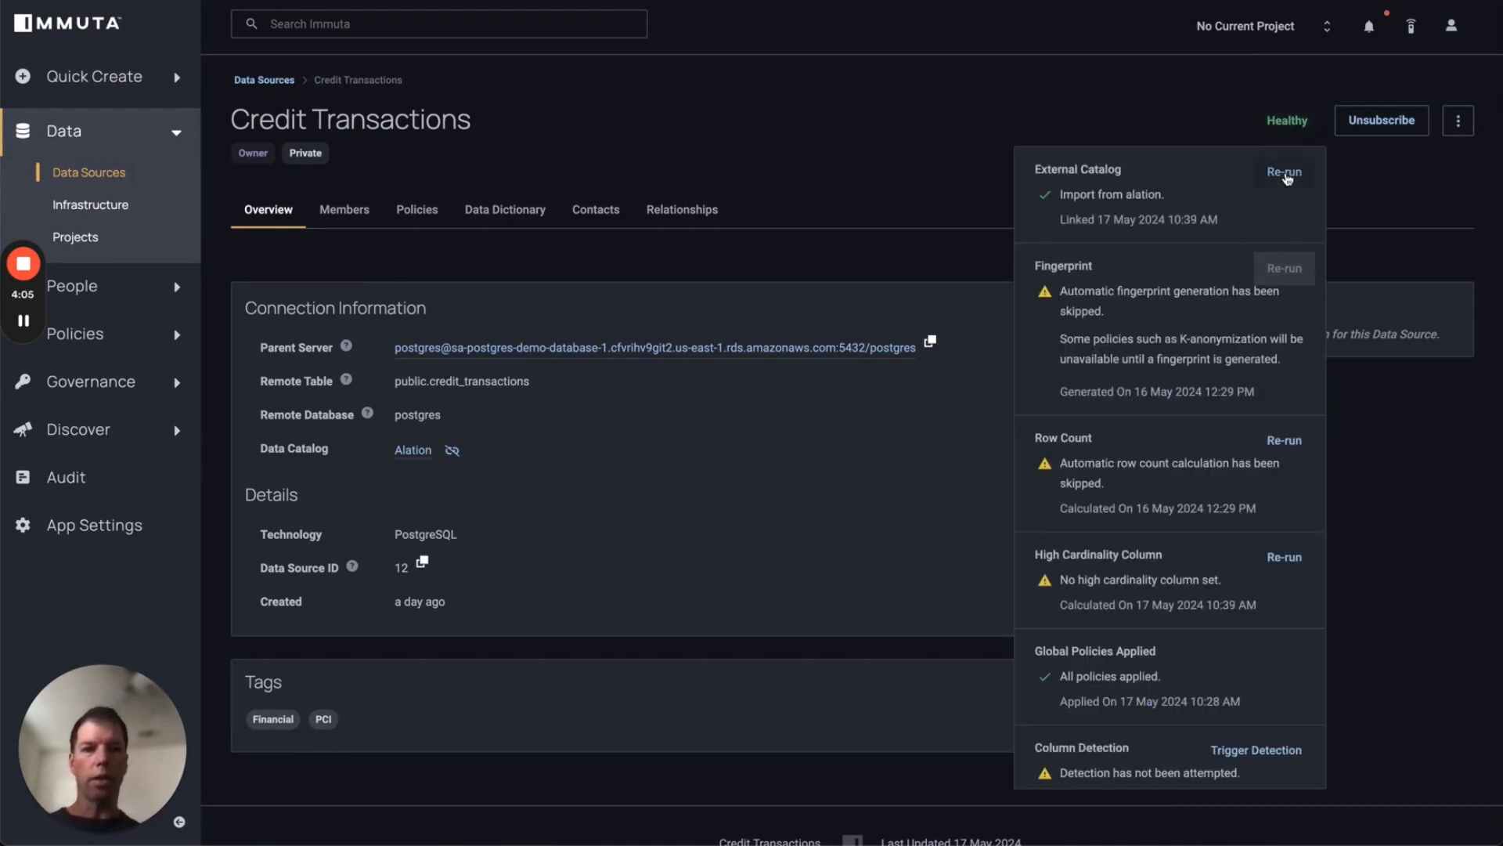
pyautogui.click(814, 154)
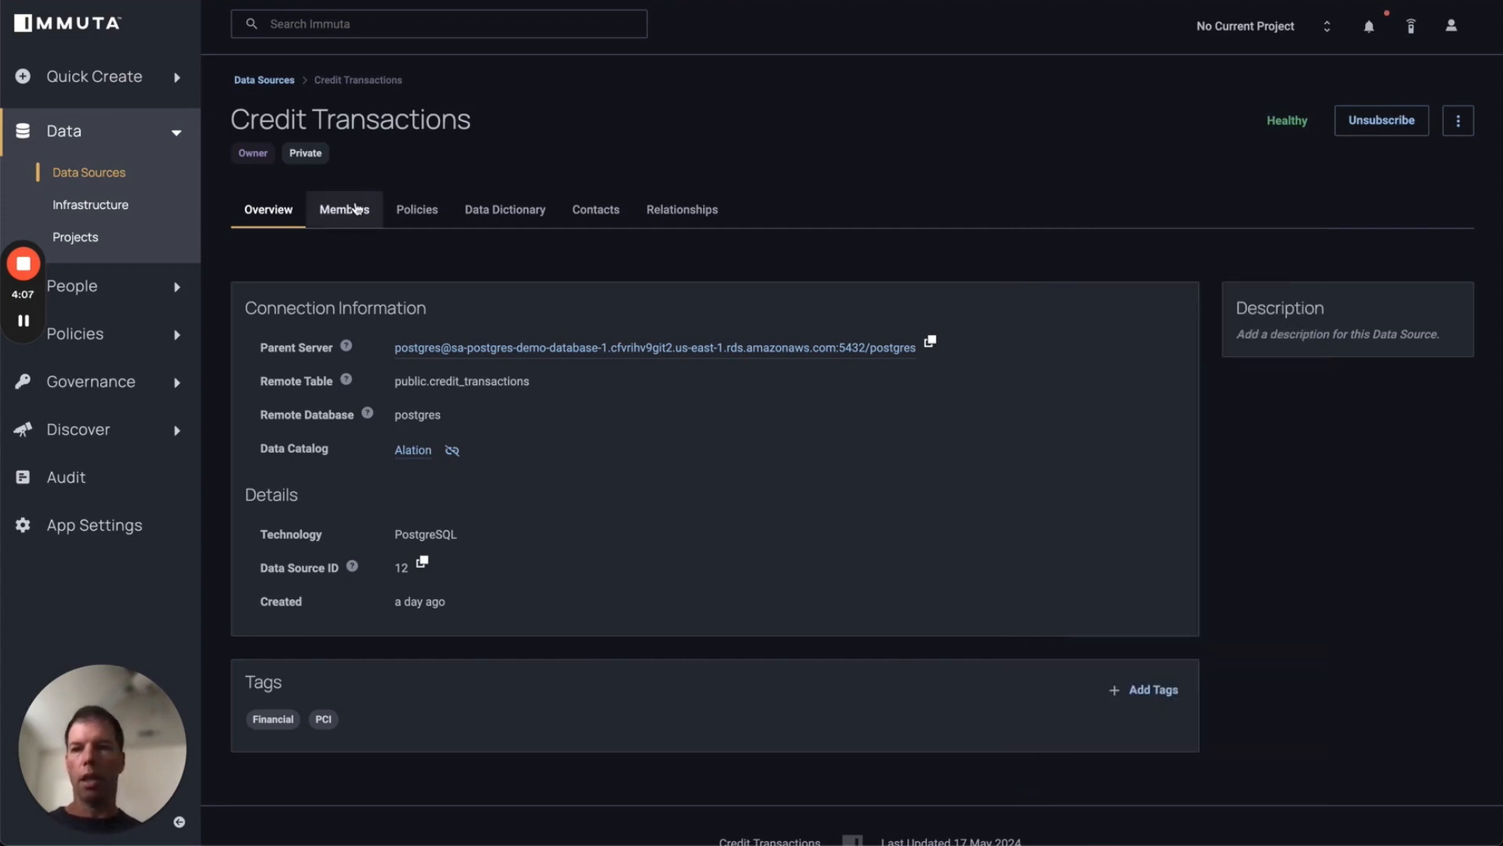
# - Refresh the Credit Transactions overview and examine the synced data source tag and the last_name column's tag in the data dictionary
pyautogui.click(338, 216)
pyautogui.click(268, 210)
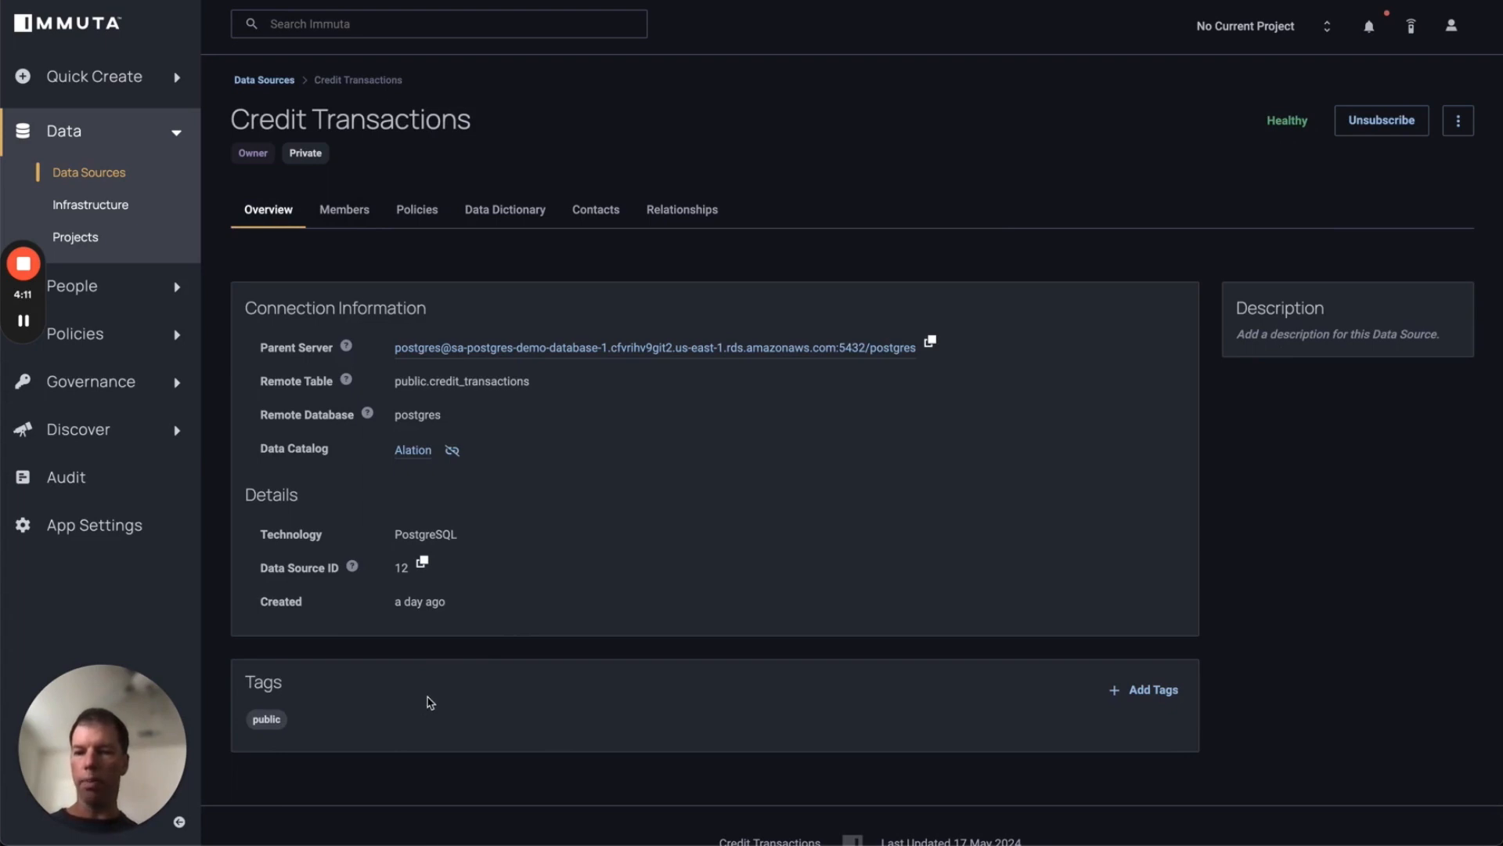
pyautogui.moveTo(273, 727)
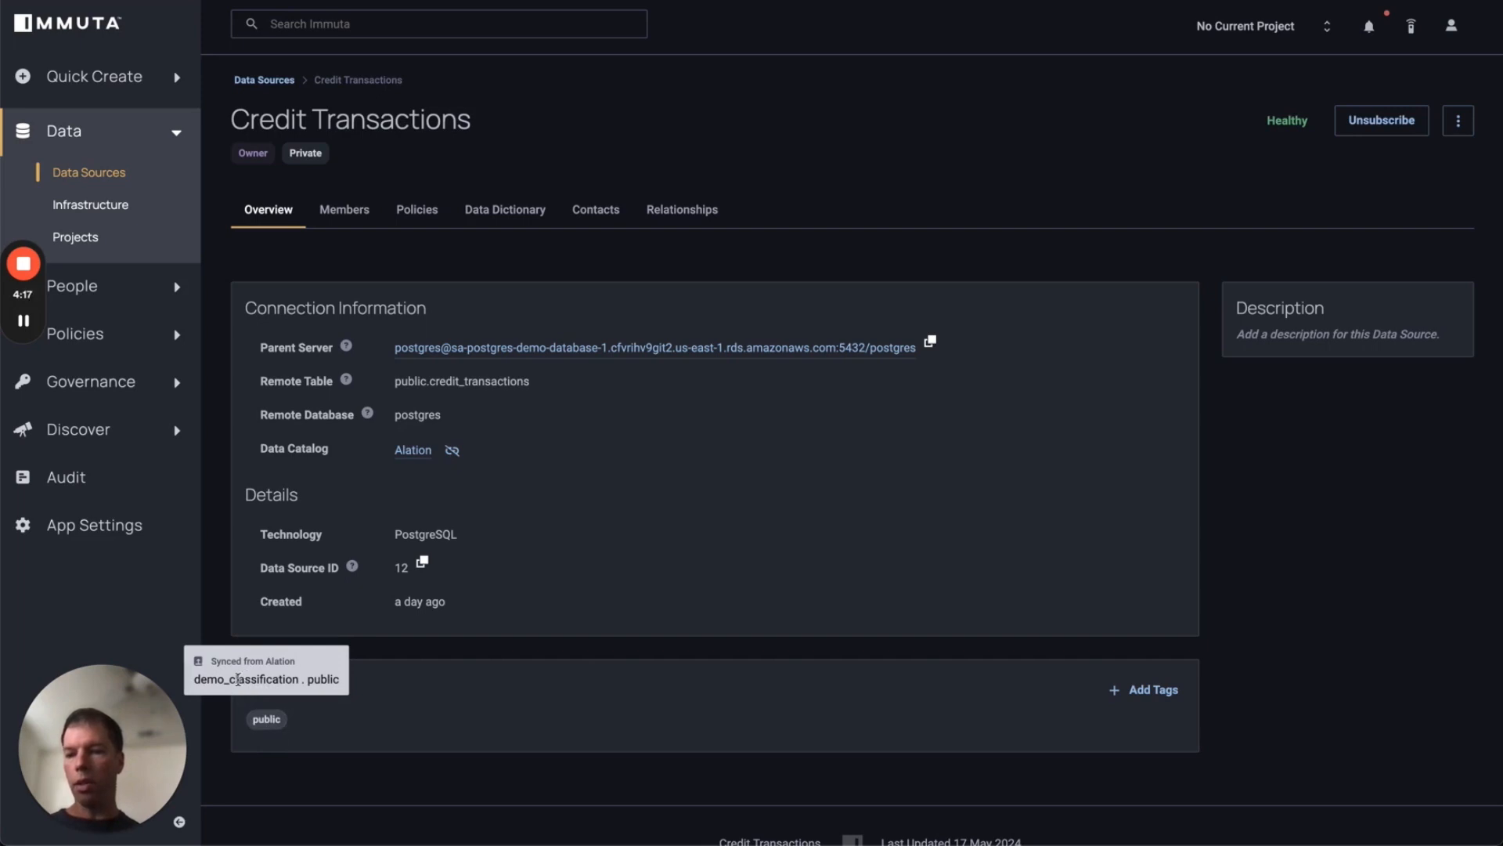
pyautogui.doubleClick(238, 679)
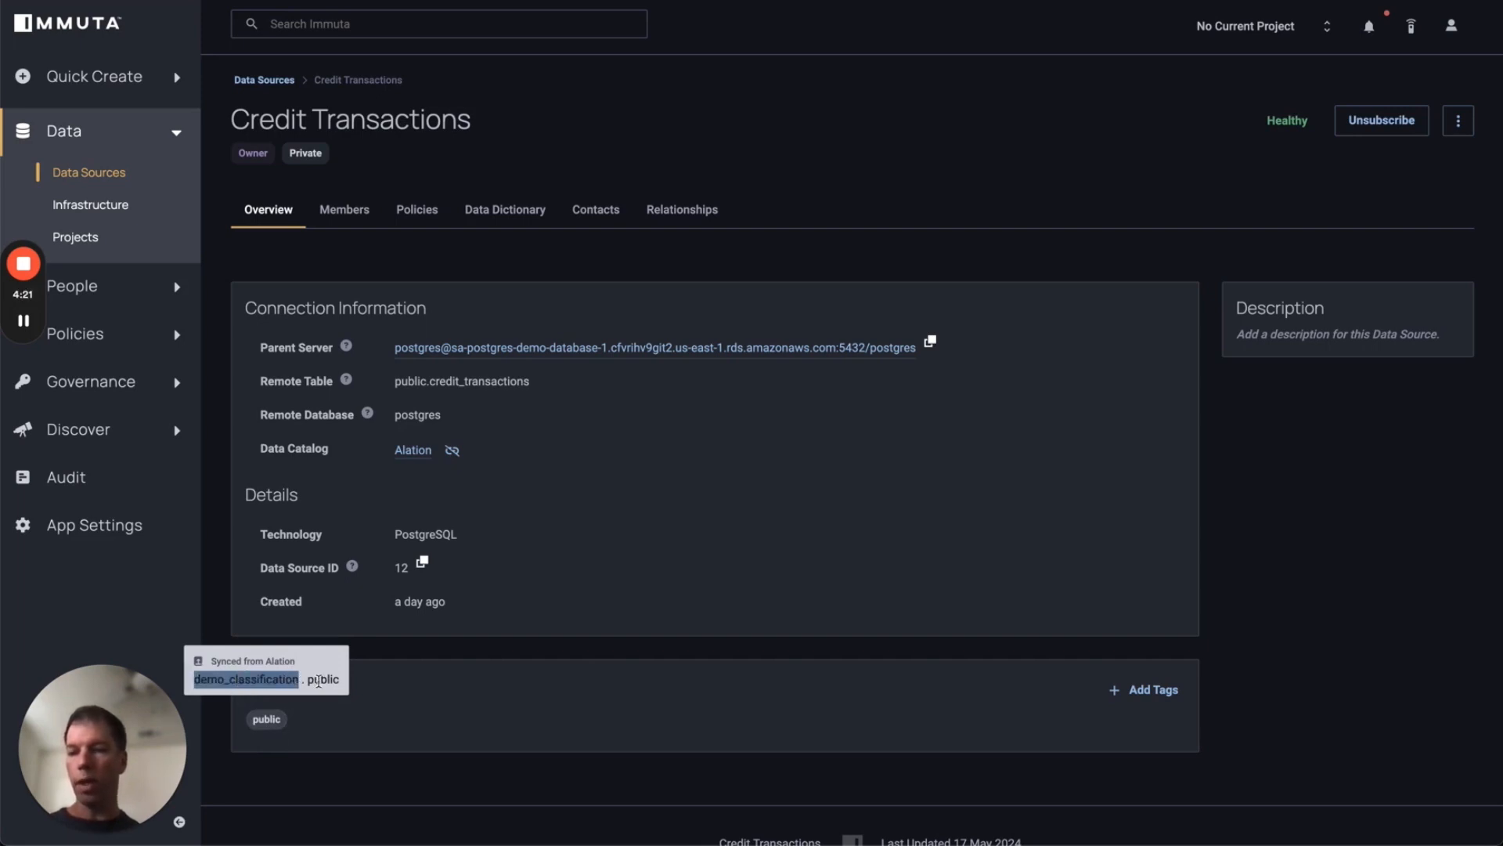
pyautogui.doubleClick(331, 680)
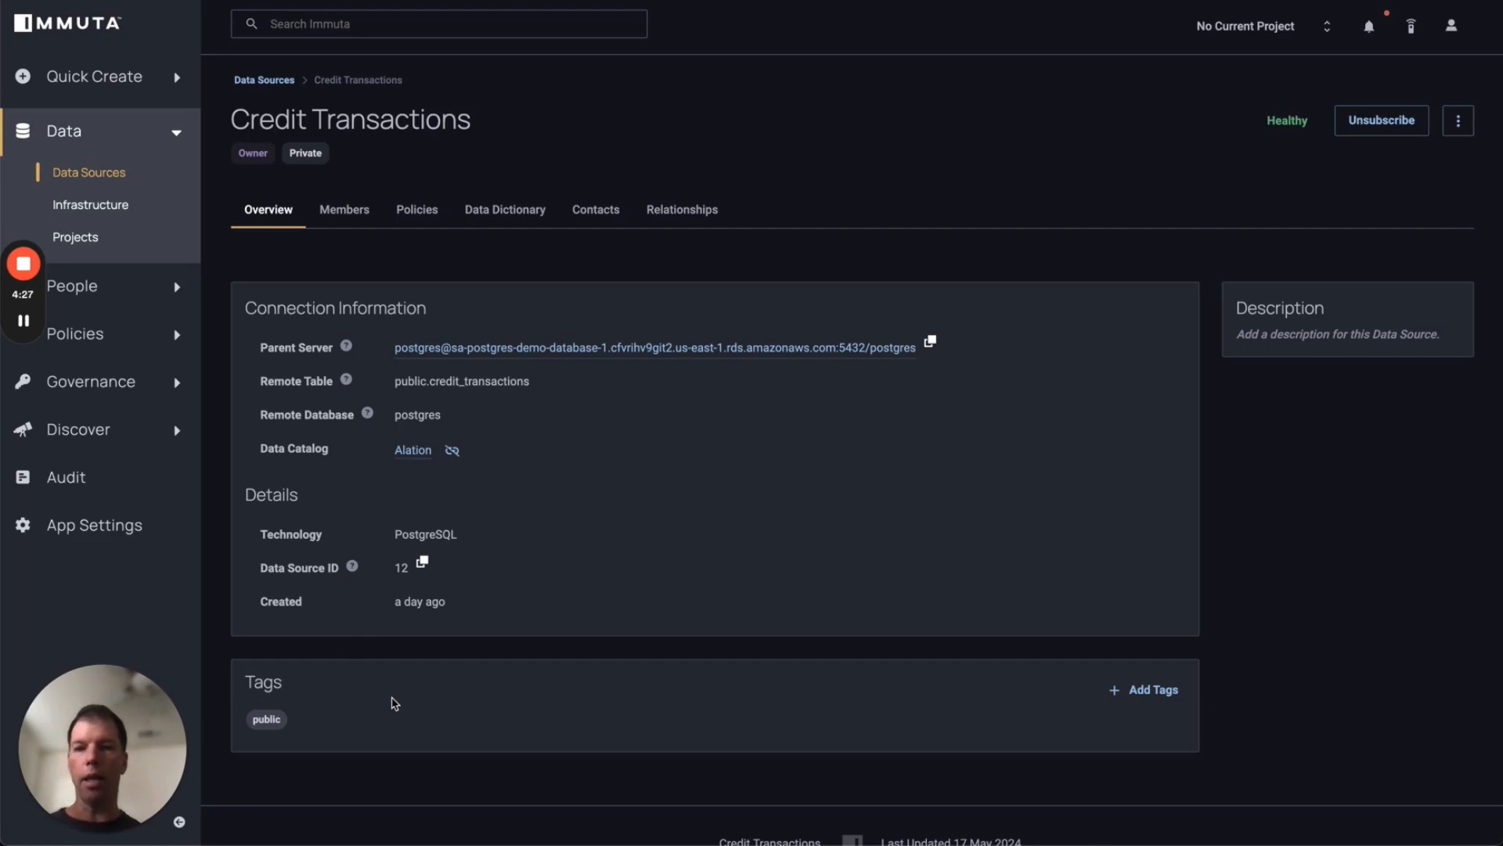
pyautogui.click(499, 218)
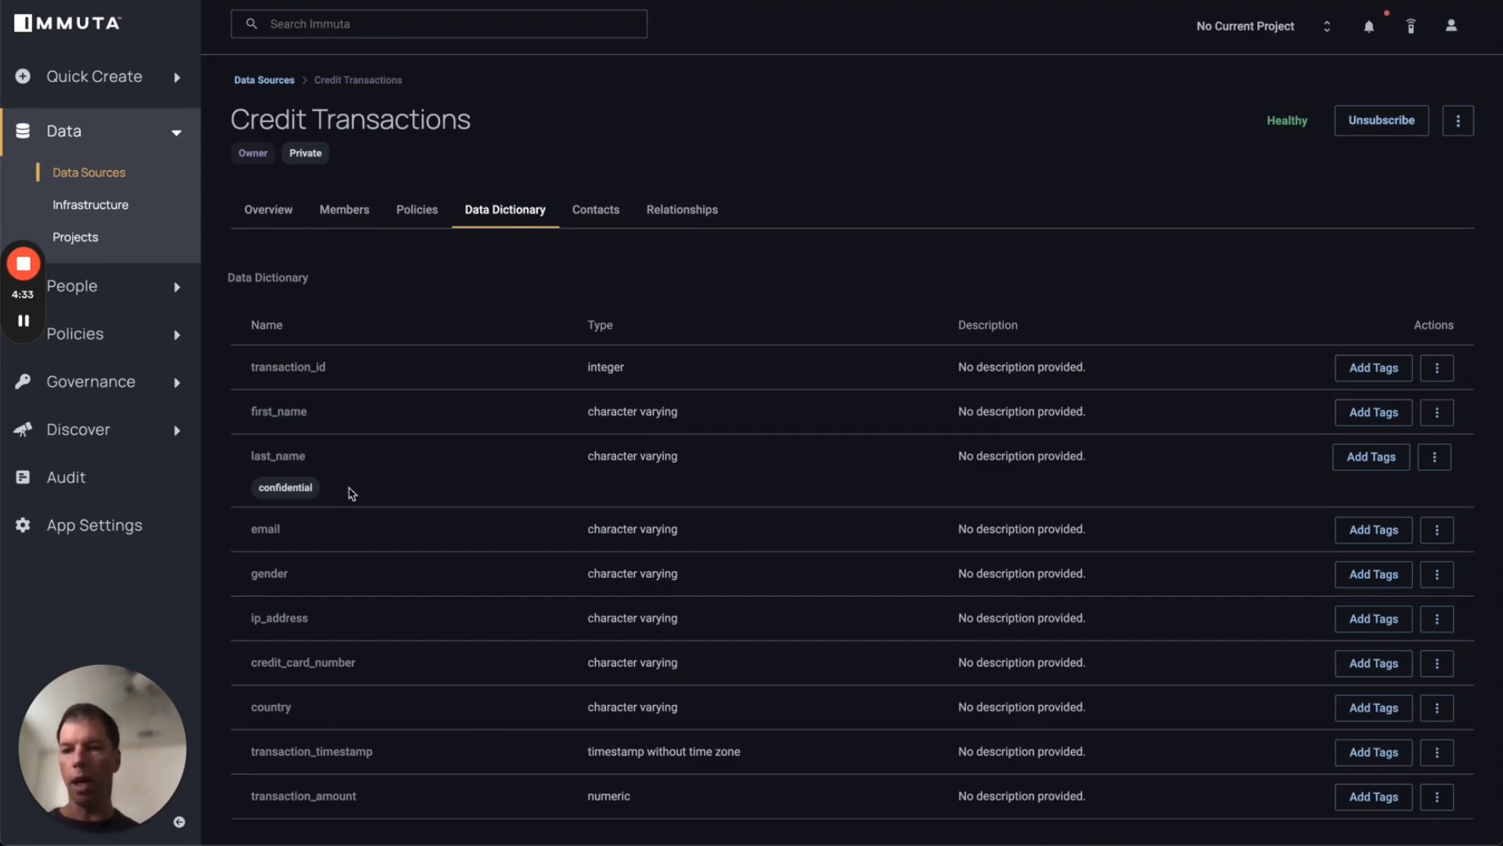
pyautogui.moveTo(297, 493)
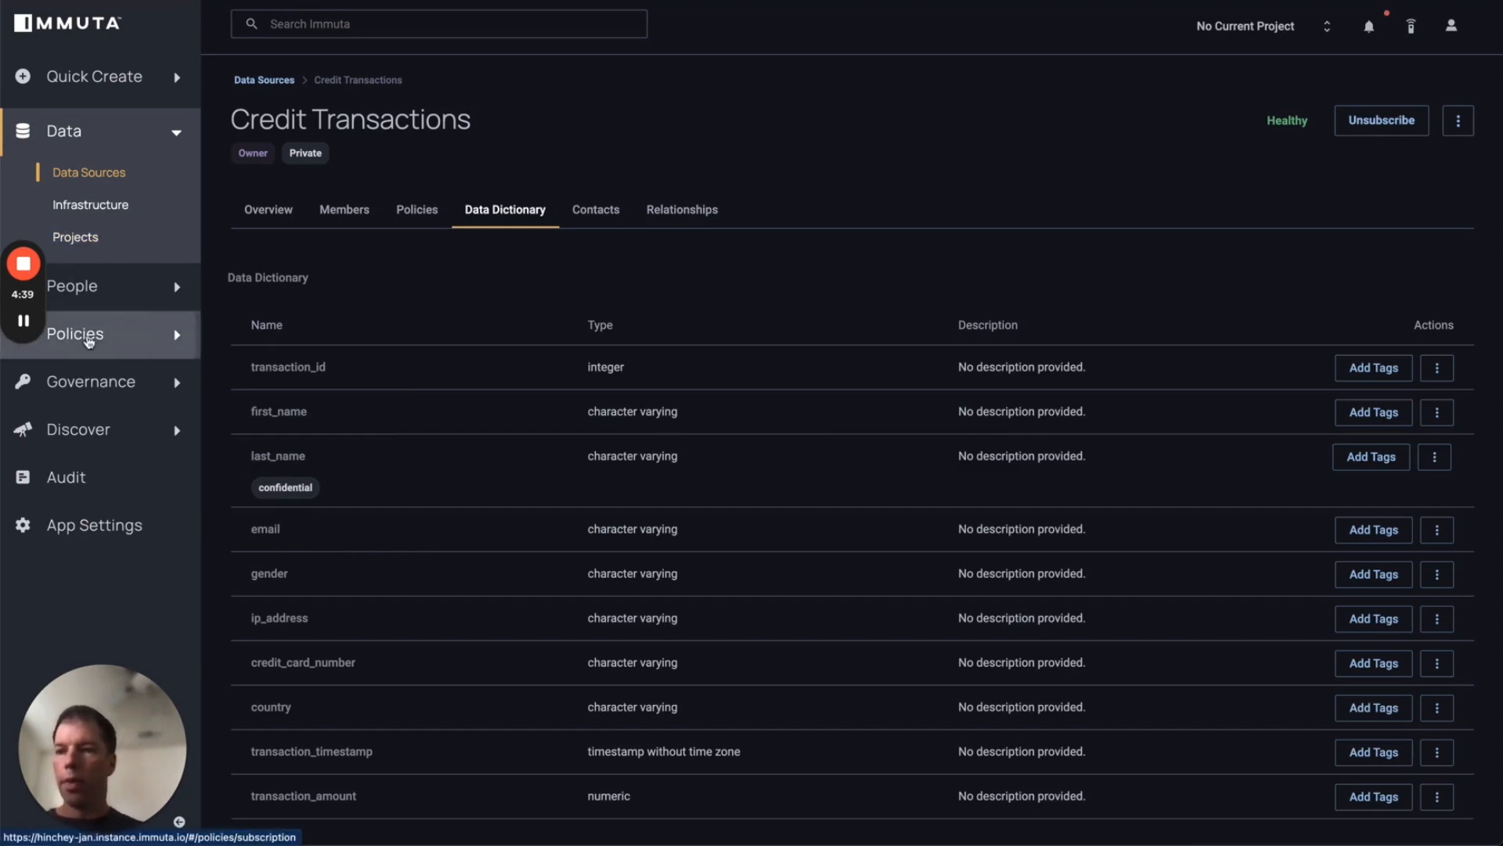
# - Start a new global subscription policy named class that allows anyone access
pyautogui.click(89, 338)
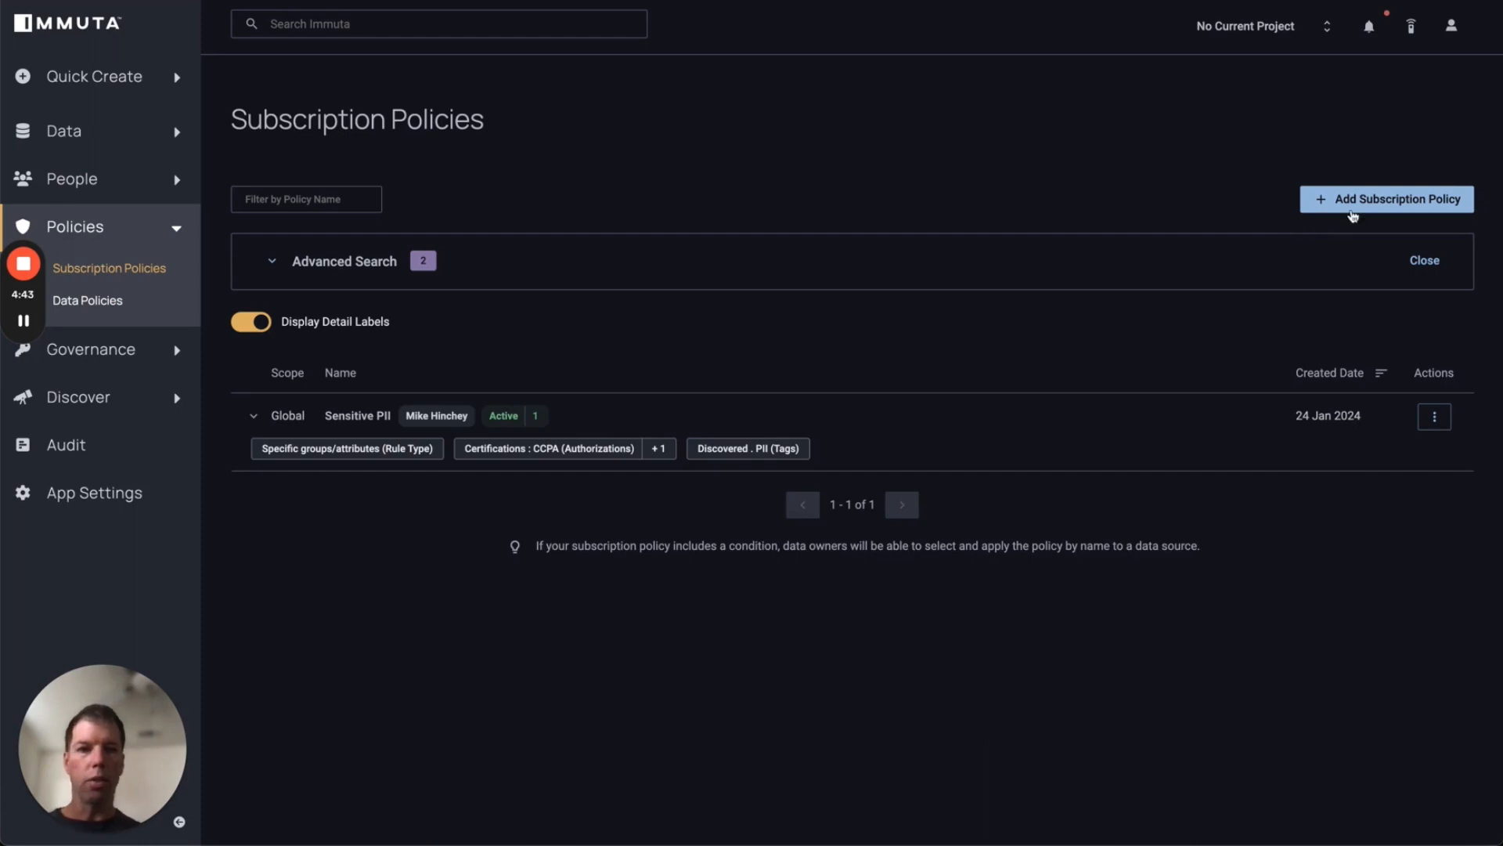
pyautogui.click(1395, 200)
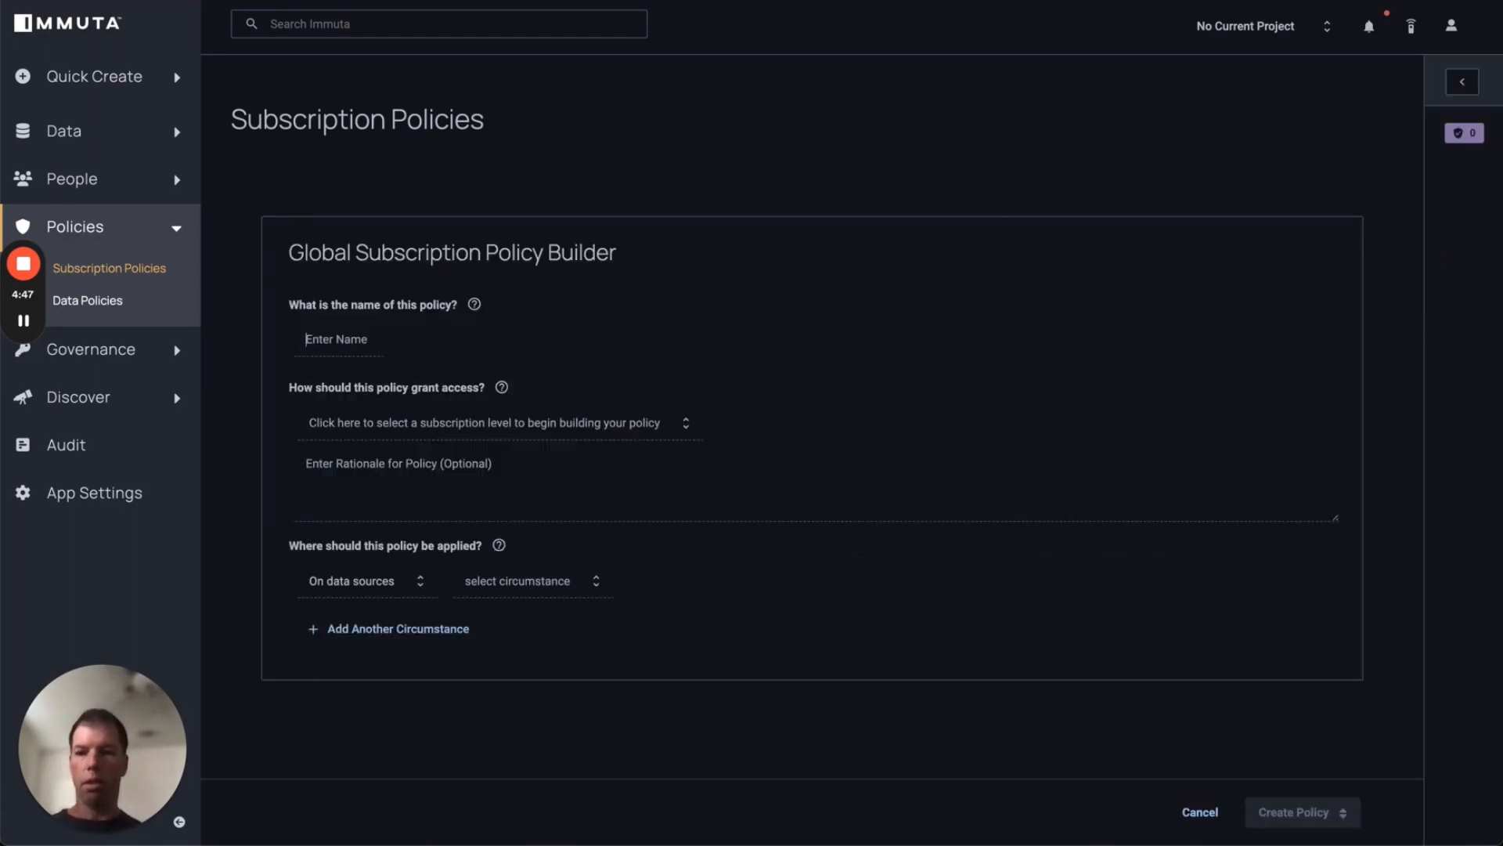
pyautogui.write('class')
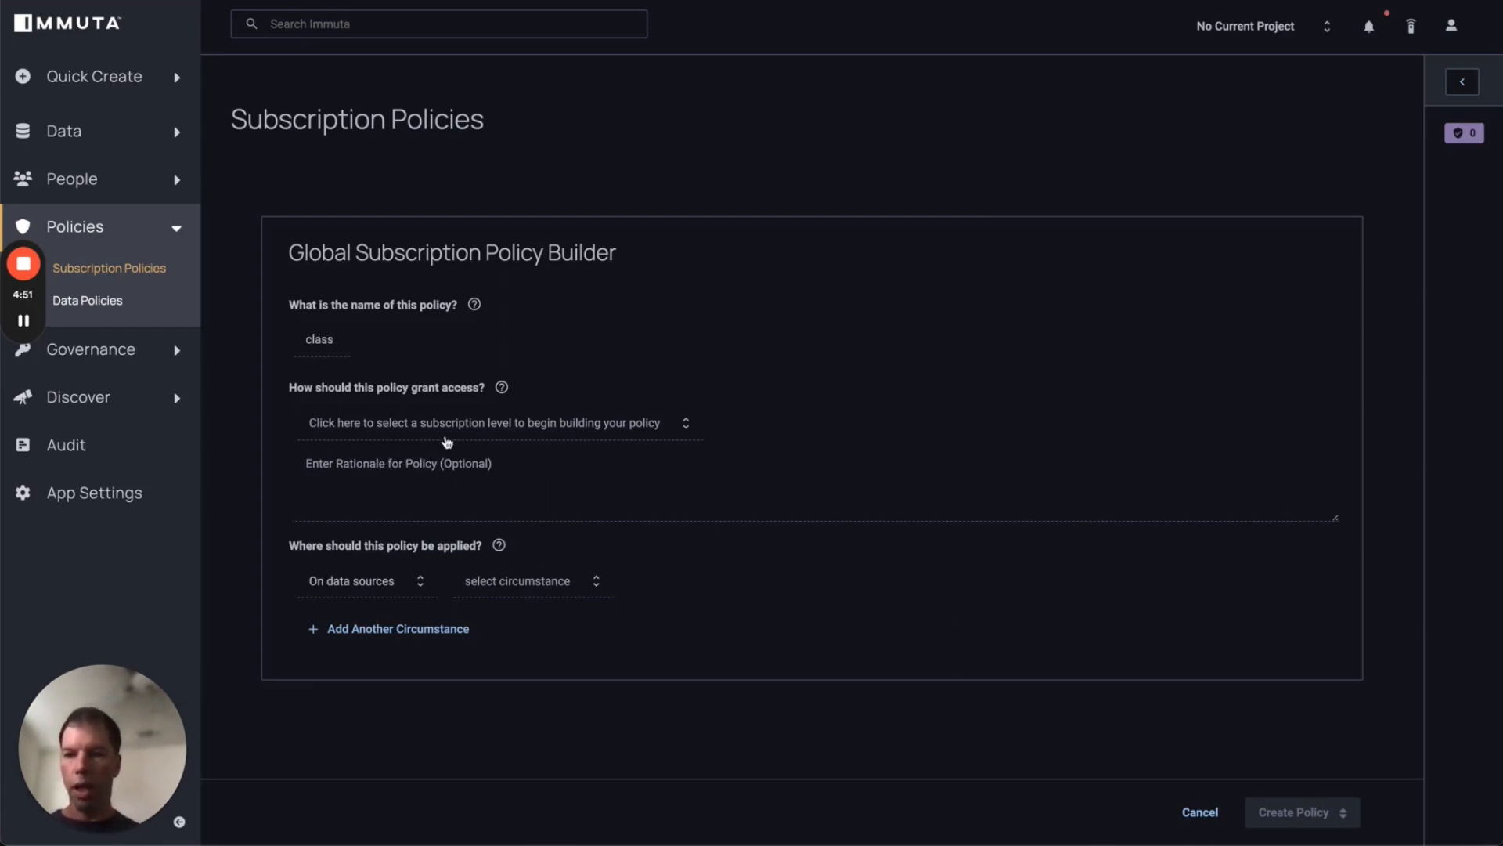
pyautogui.click(423, 422)
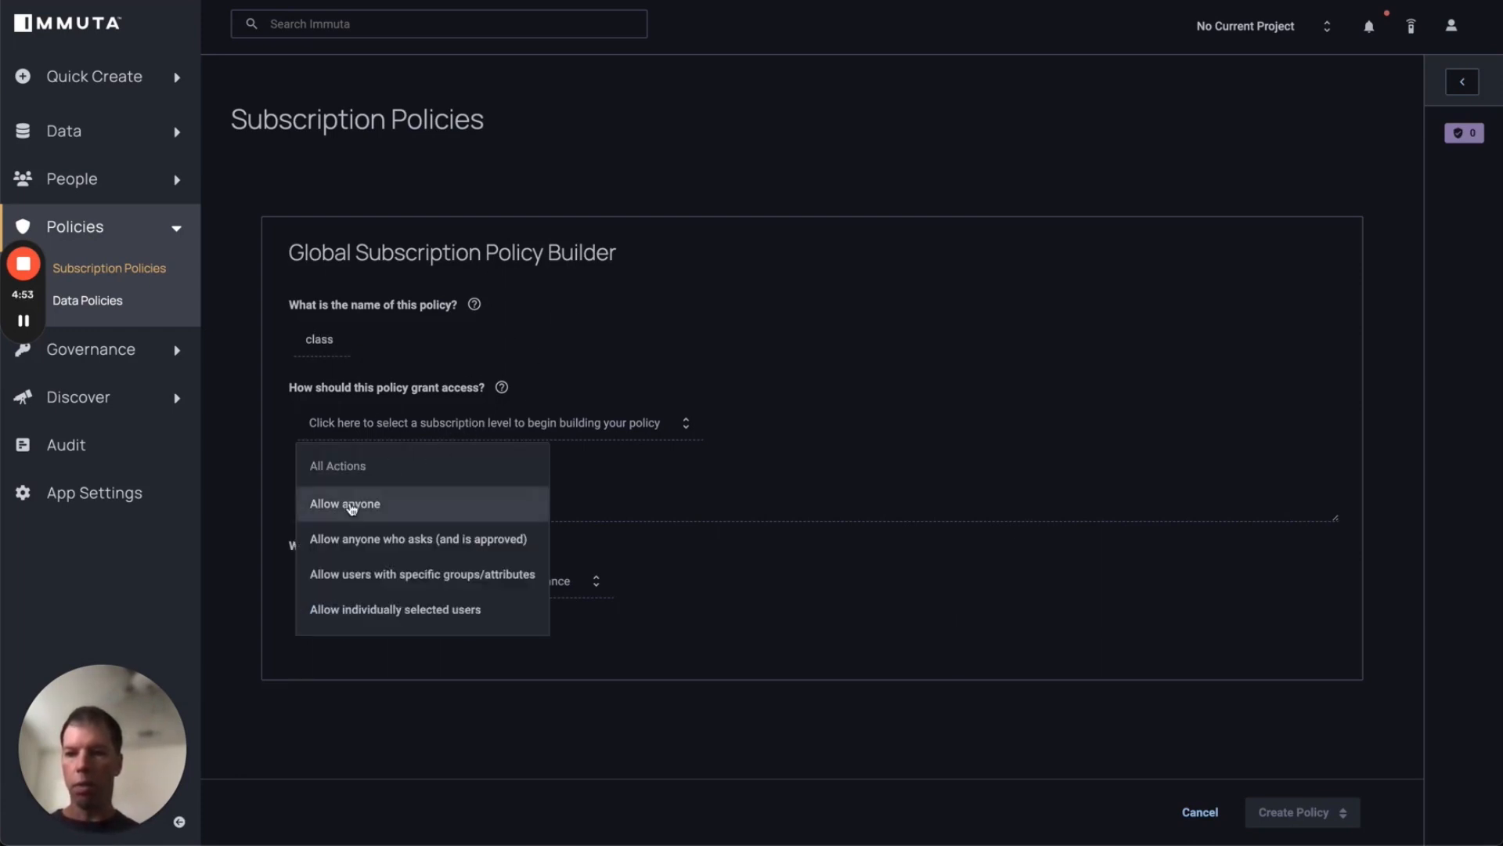
pyautogui.click(359, 504)
# - Apply the policy to data sources tagged demo_classification . public and create it as an active policy
pyautogui.scroll(-2, 506, 480)
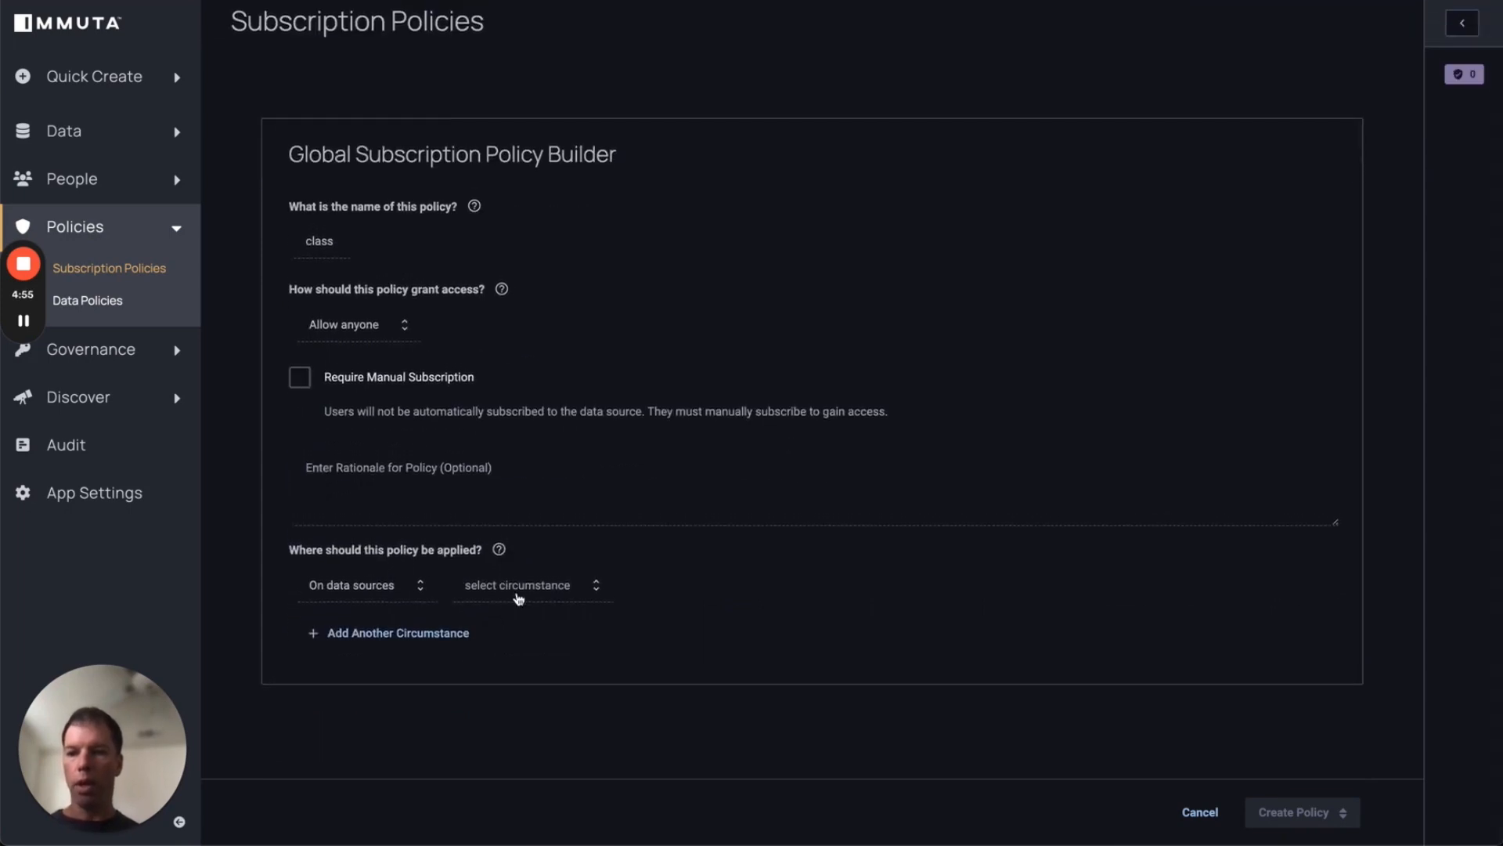
pyautogui.click(513, 587)
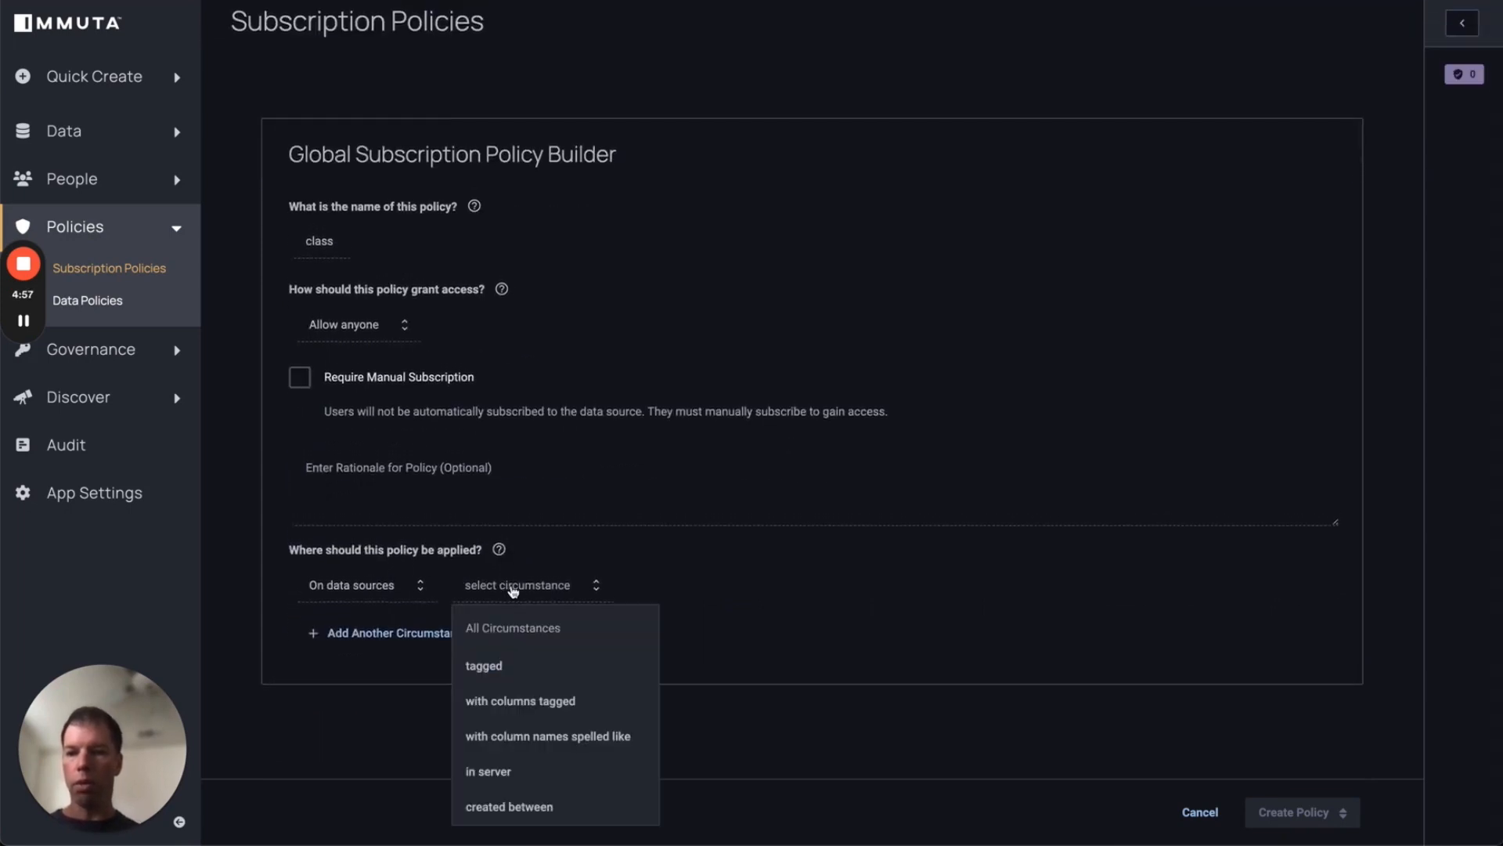
pyautogui.click(518, 669)
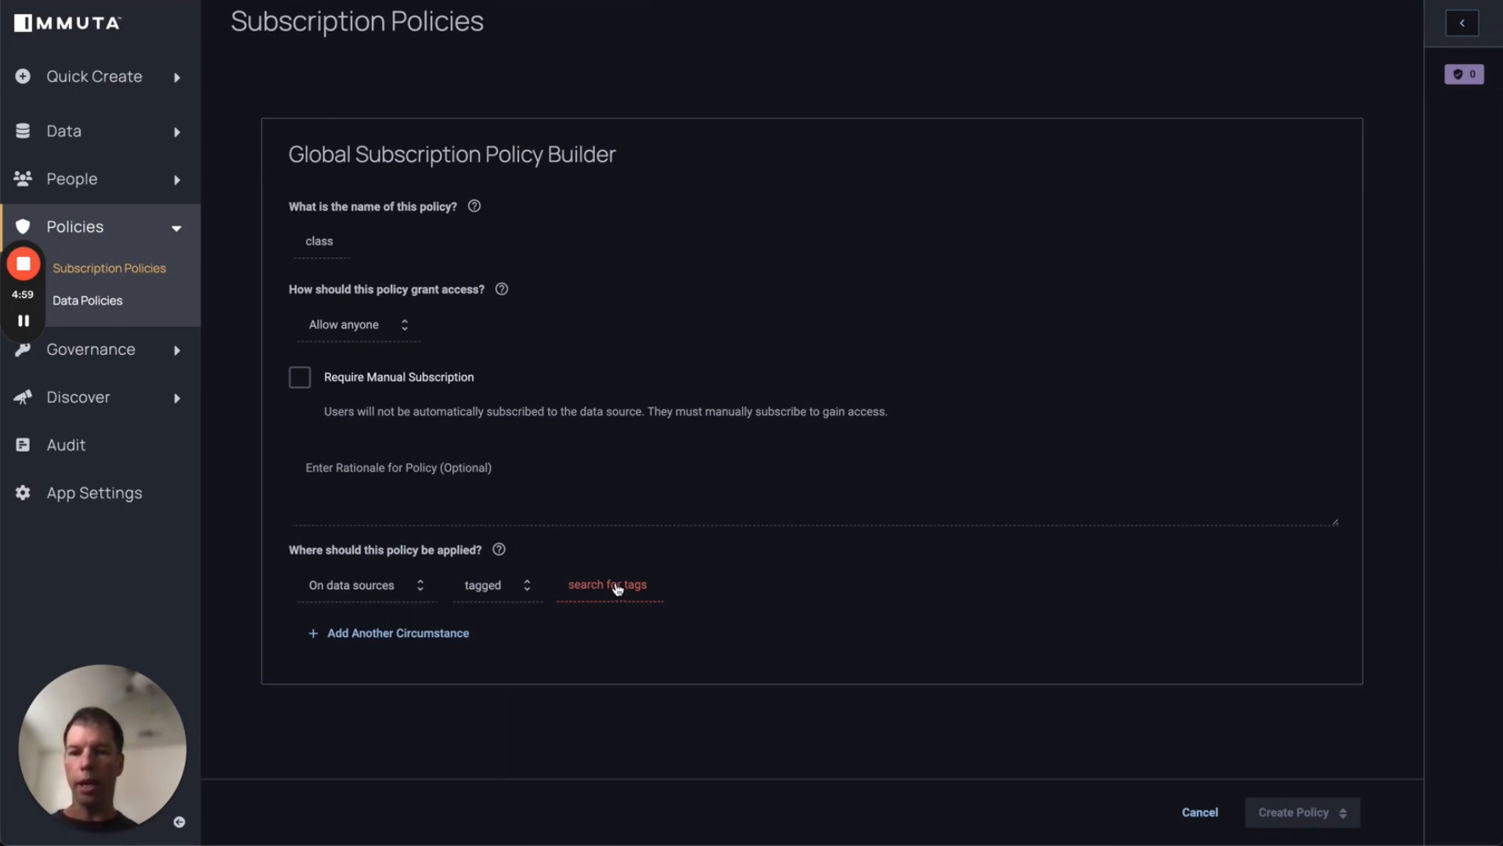
pyautogui.click(618, 588)
pyautogui.write('public')
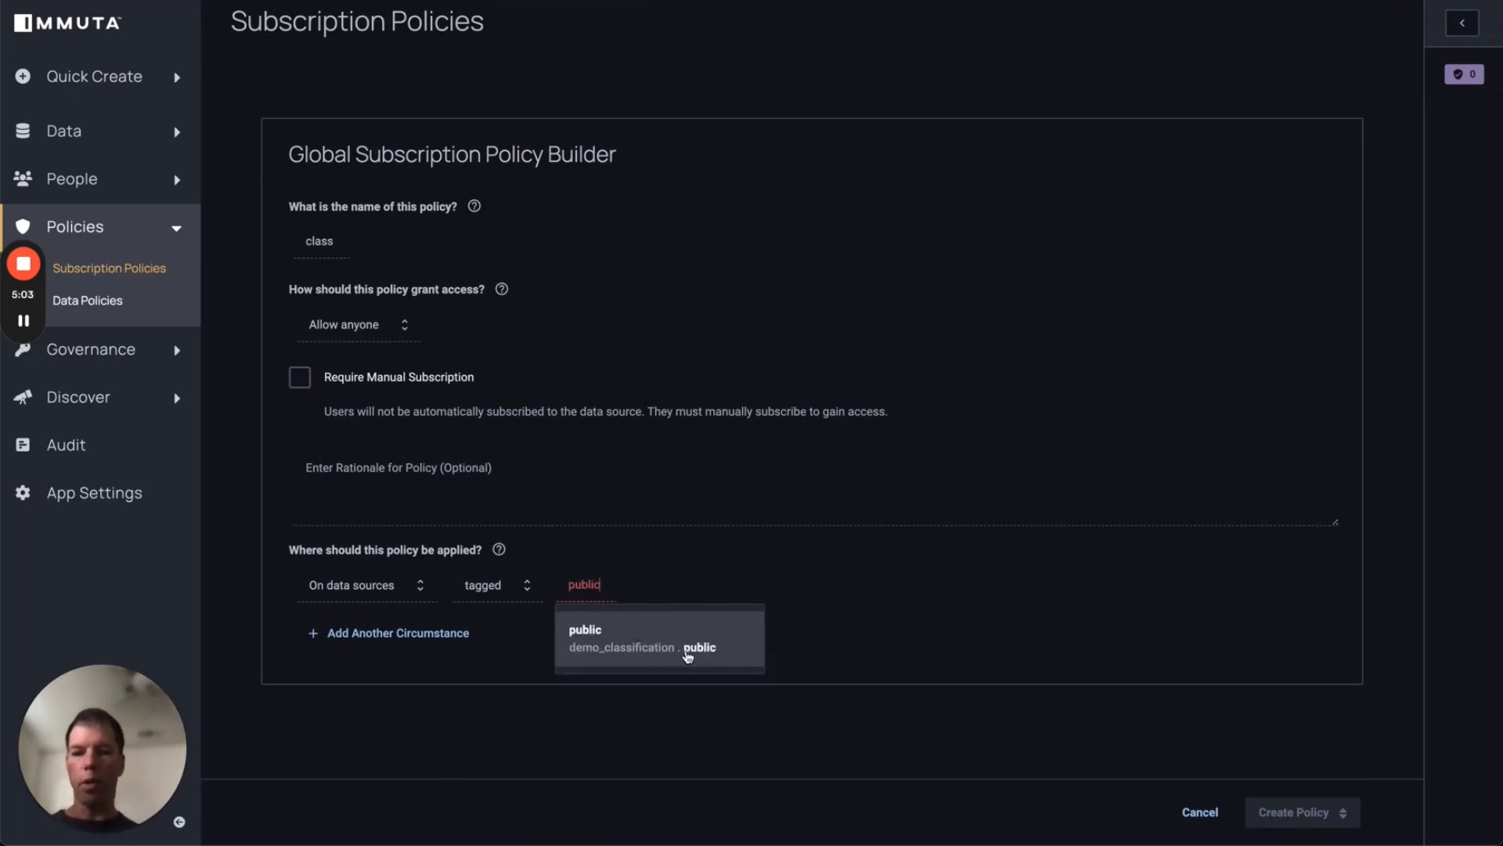
pyautogui.click(688, 656)
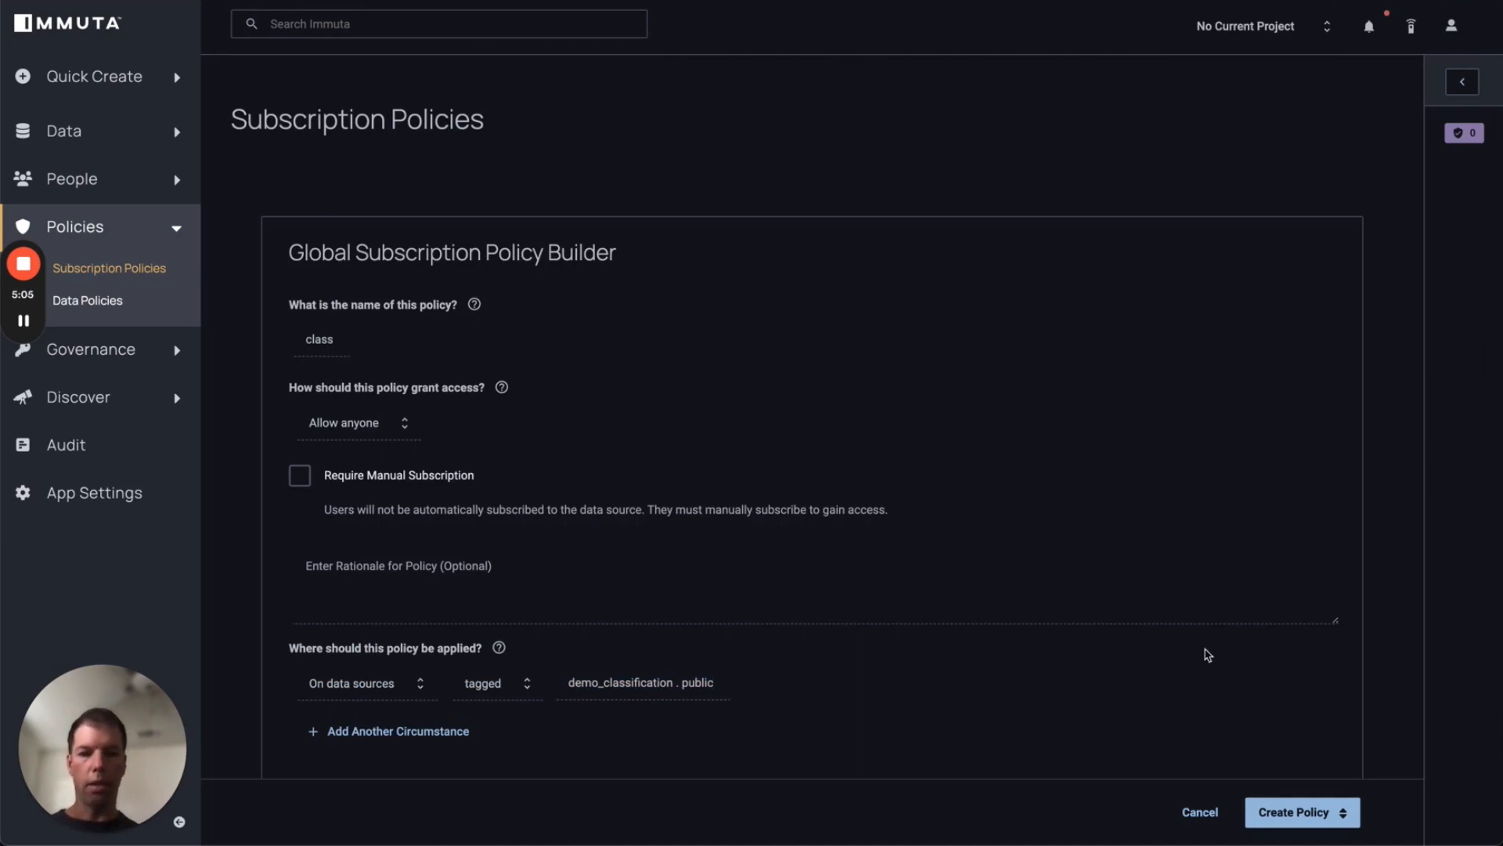
pyautogui.scroll(-2, 1208, 654)
pyautogui.click(1341, 812)
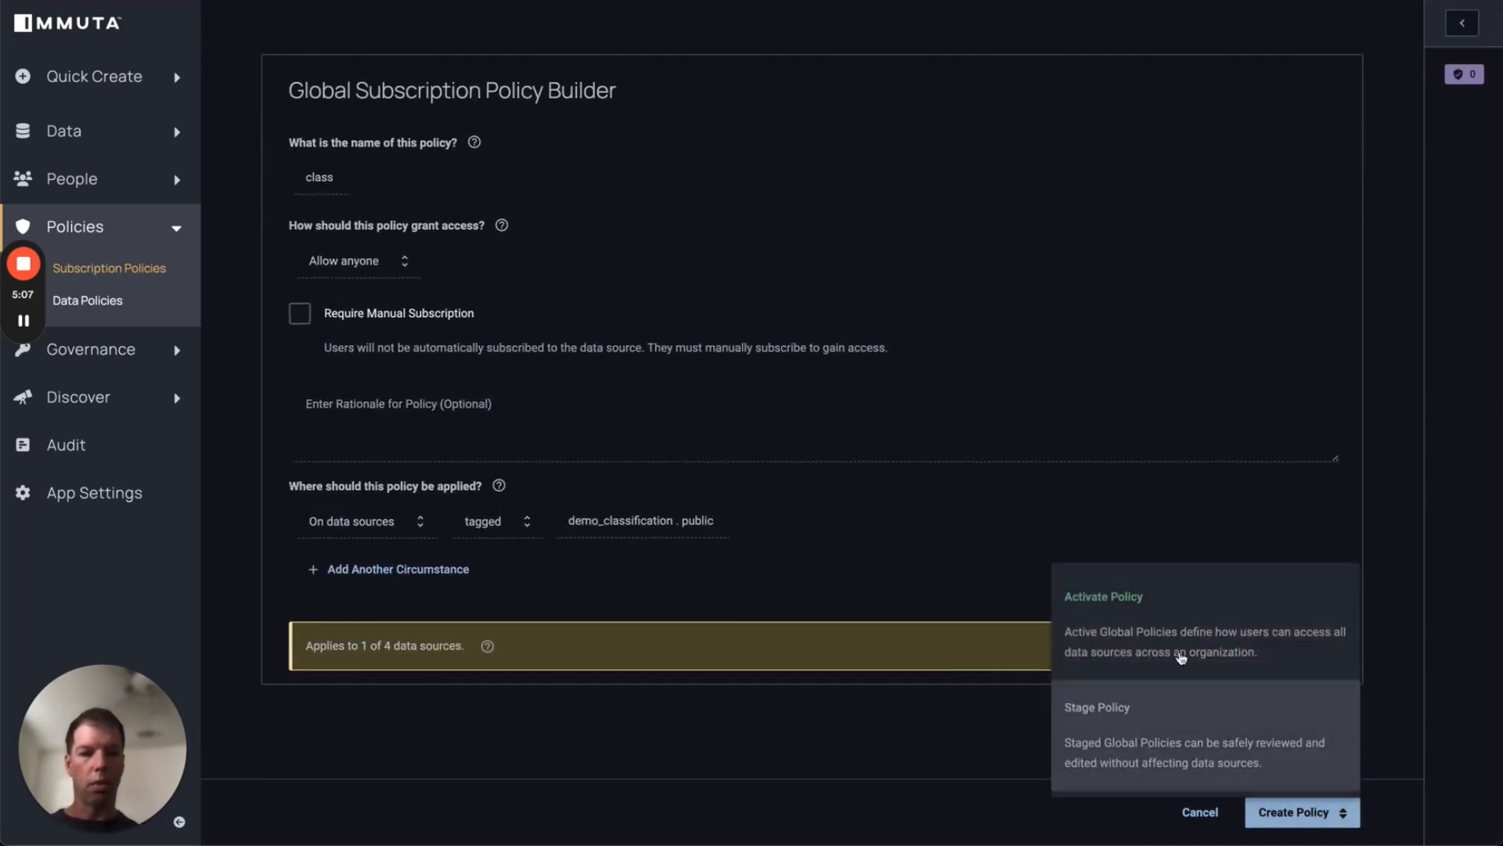
pyautogui.click(1181, 657)
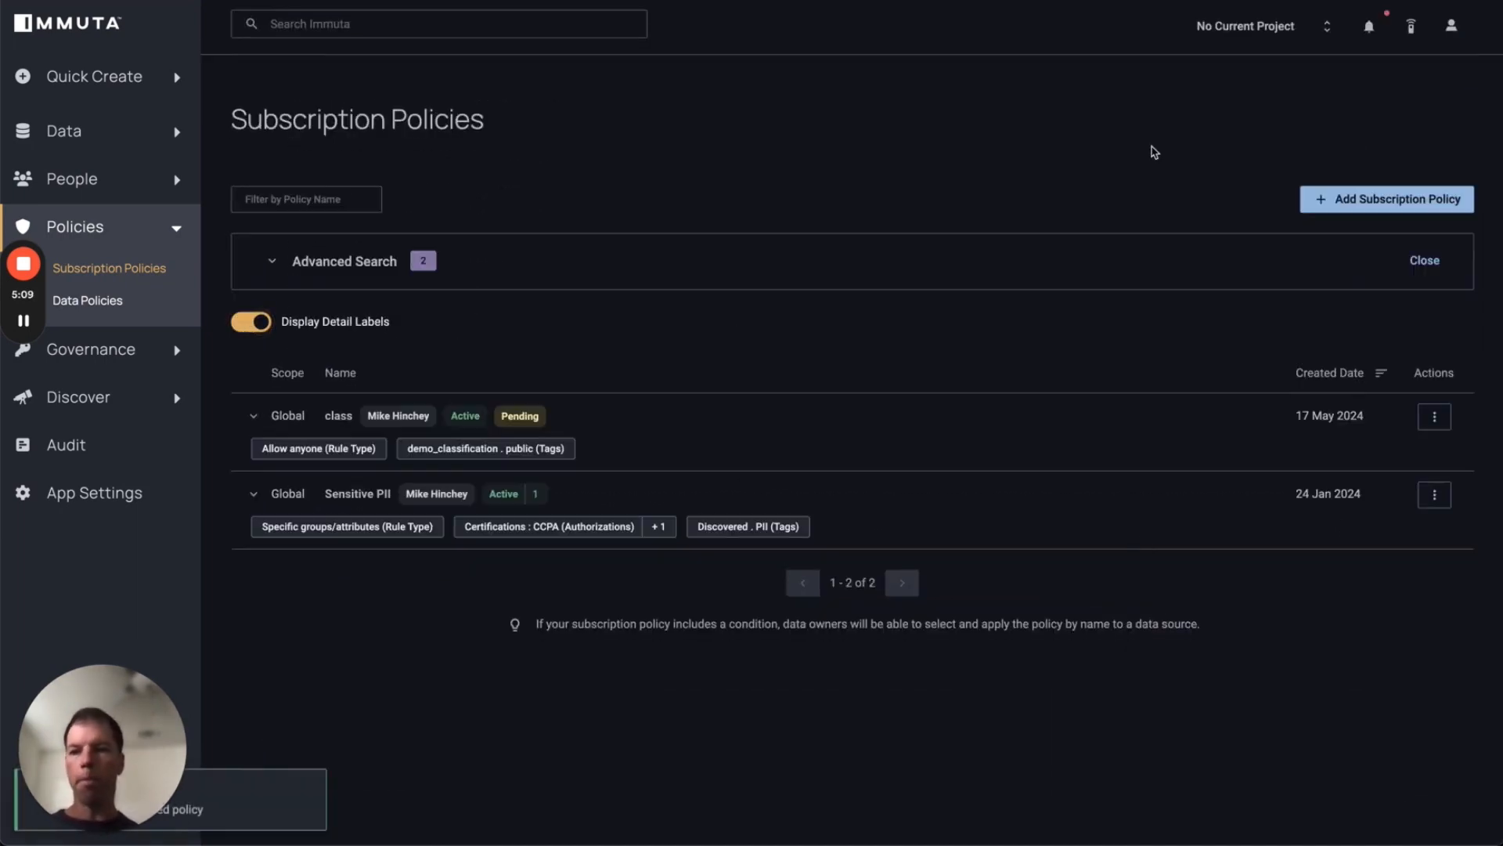
# - Generate a governance report of the data sources impacted by the class subscription policy
pyautogui.click(1434, 415)
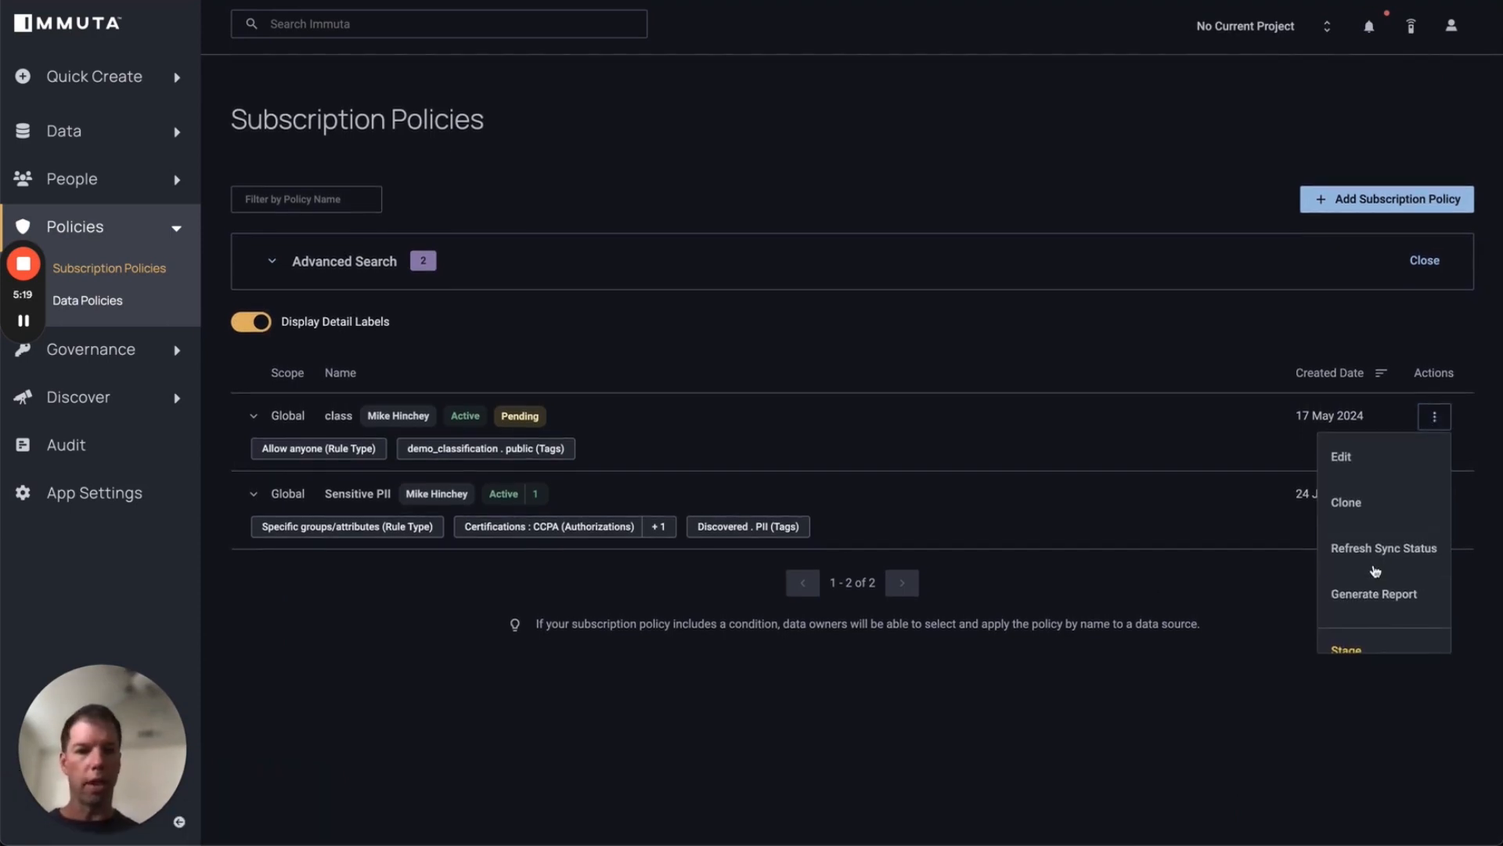
pyautogui.click(1377, 596)
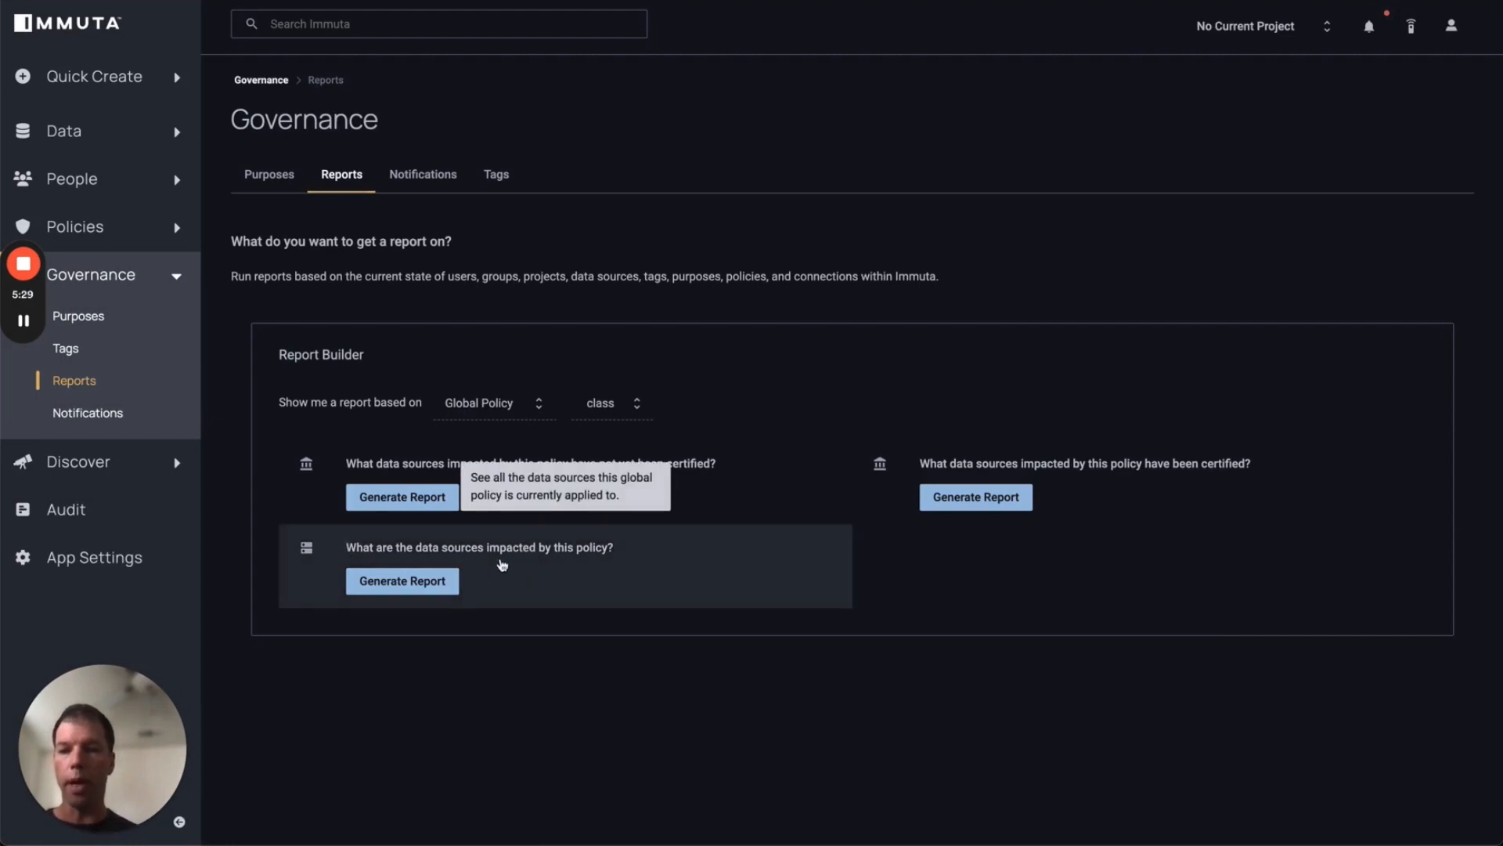
pyautogui.click(407, 583)
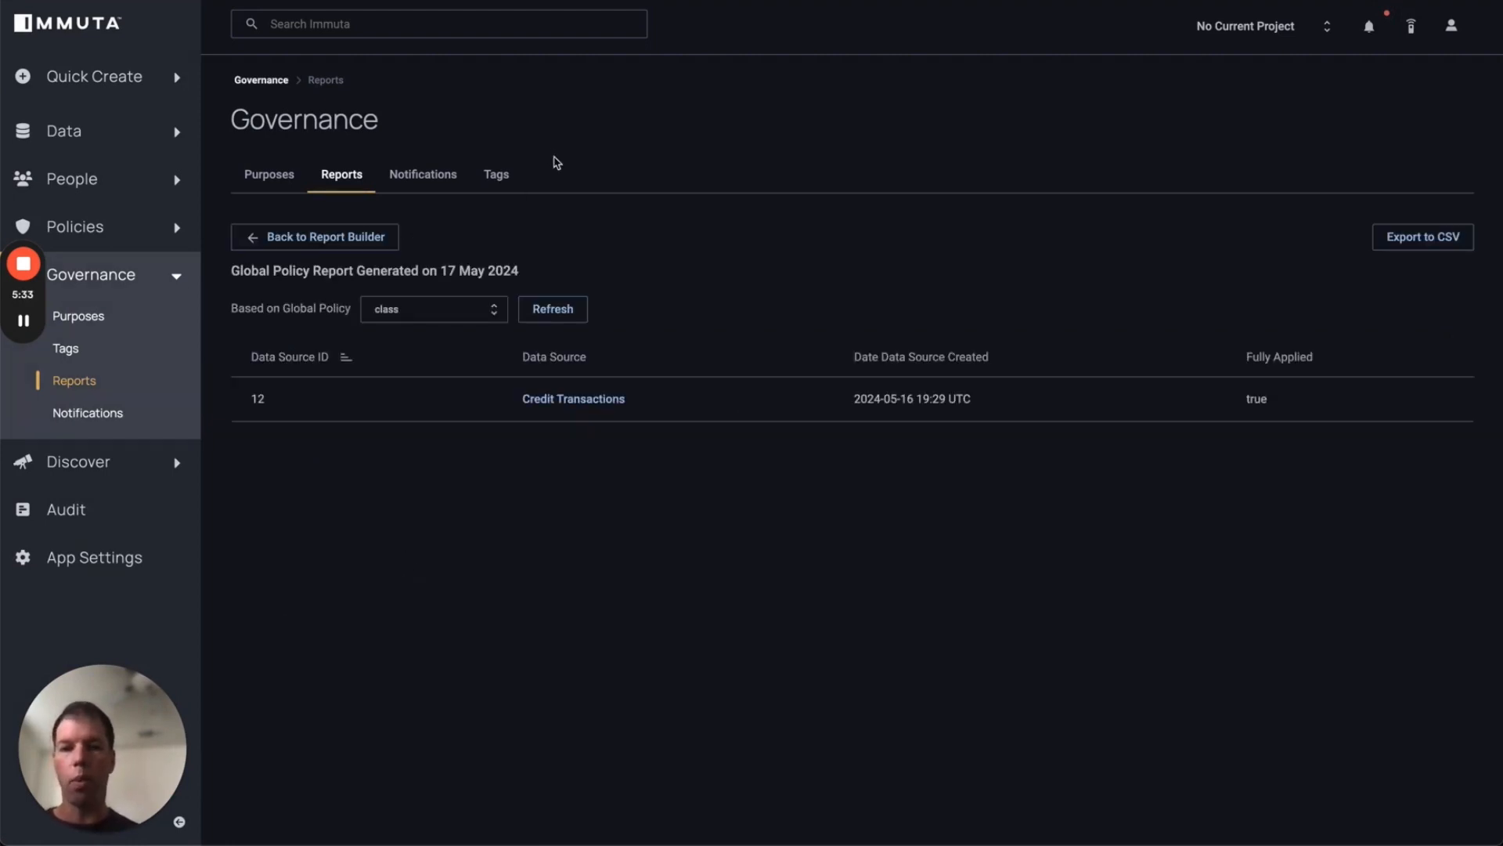